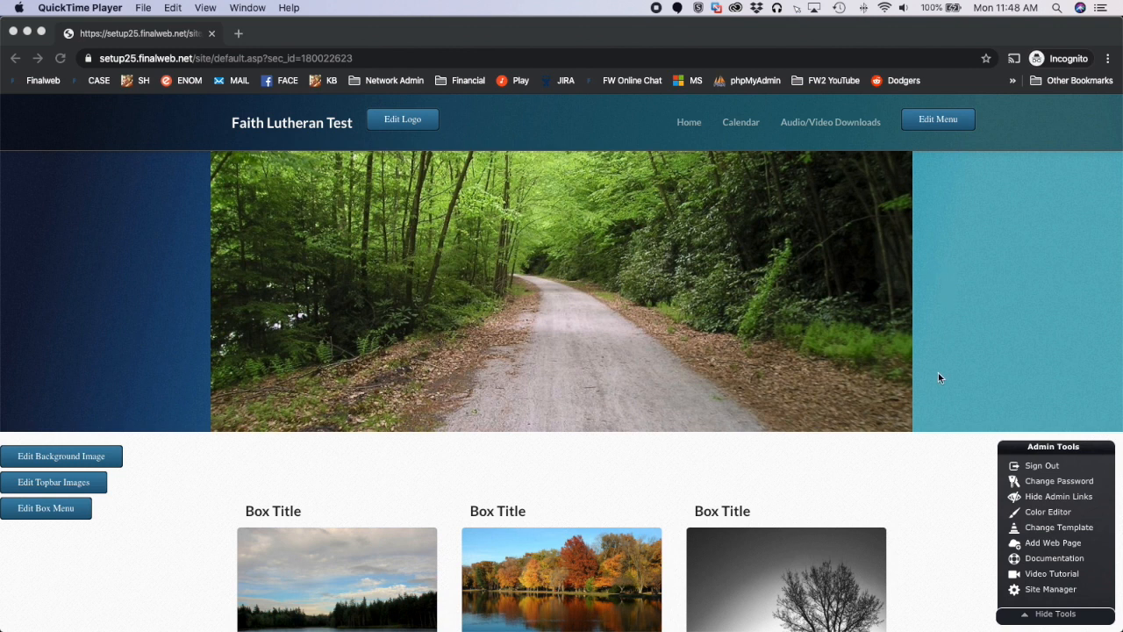
Open the site's Live Streaming Manager and start the free viewer-hour trial
{"action": "left_click", "coordinate": [939, 459]}
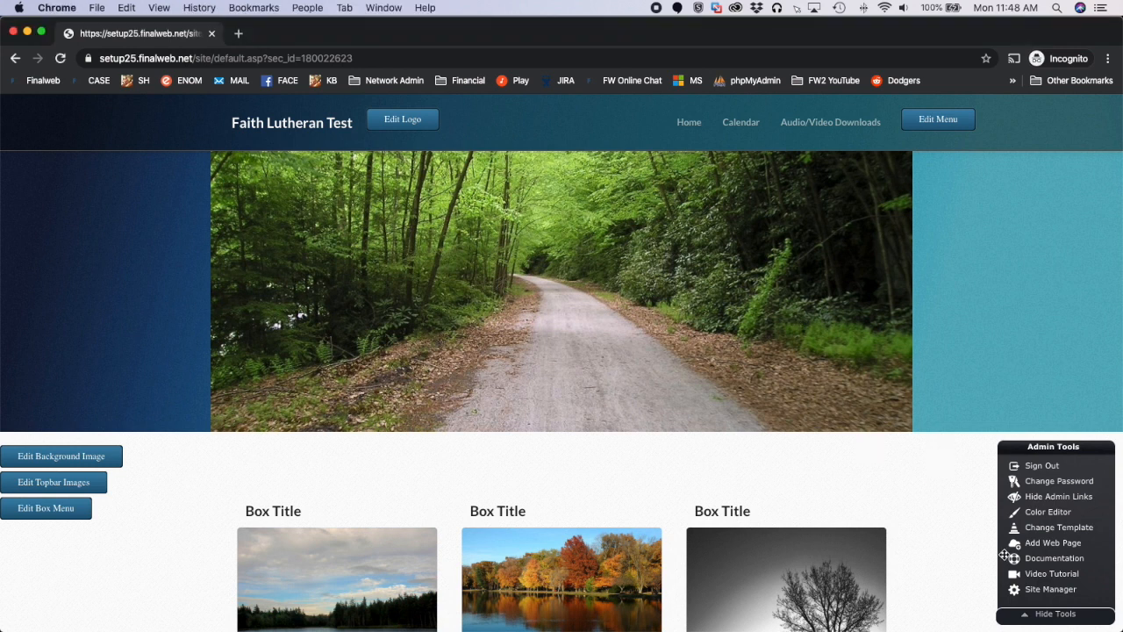
{"action": "left_click", "coordinate": [1058, 592]}
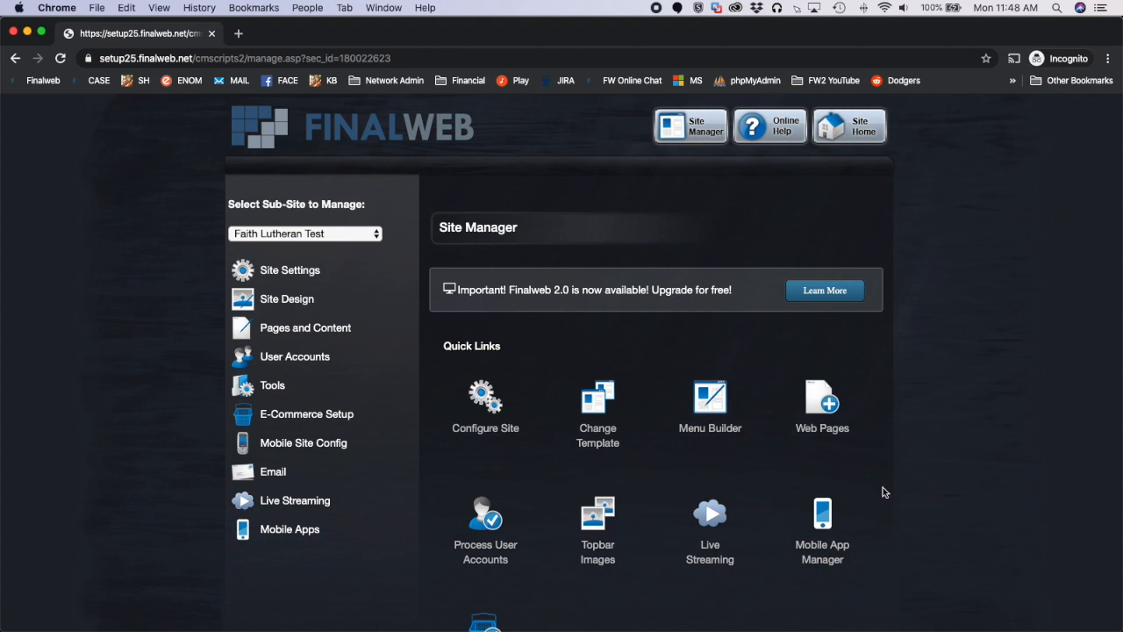
{"action": "left_click", "coordinate": [722, 523]}
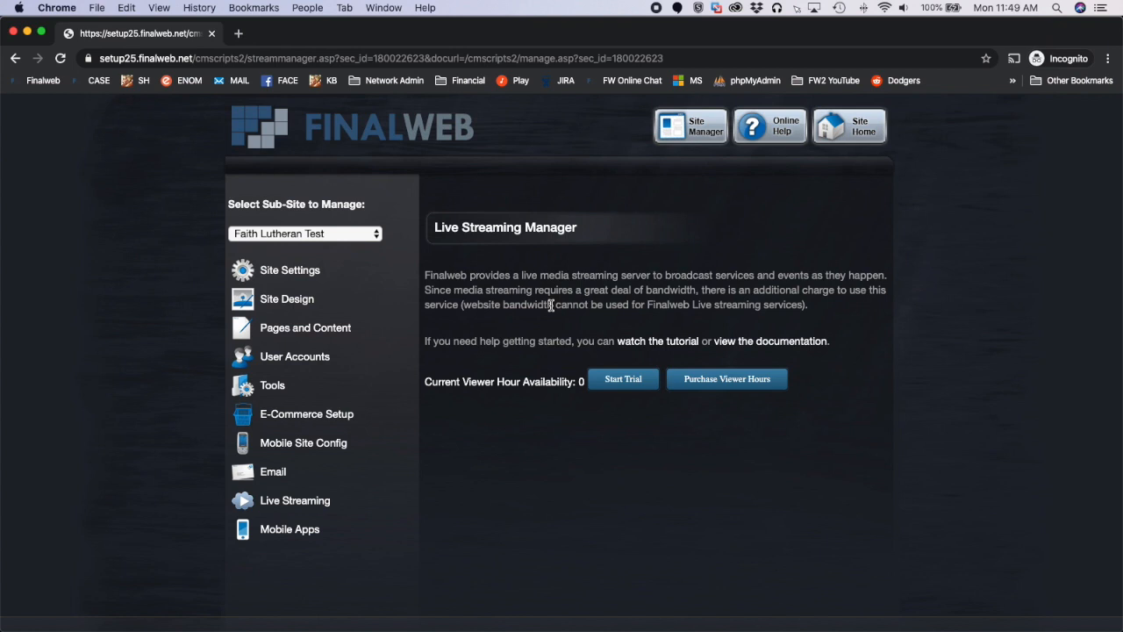
{"action": "left_click", "coordinate": [616, 384]}
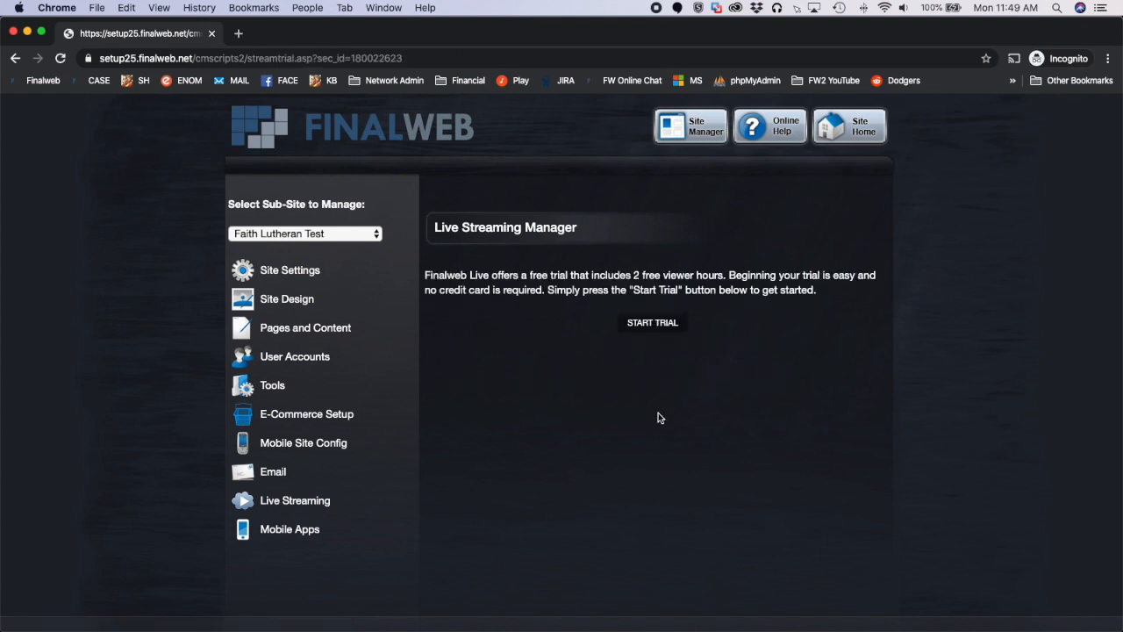
{"action": "left_click", "coordinate": [652, 326]}
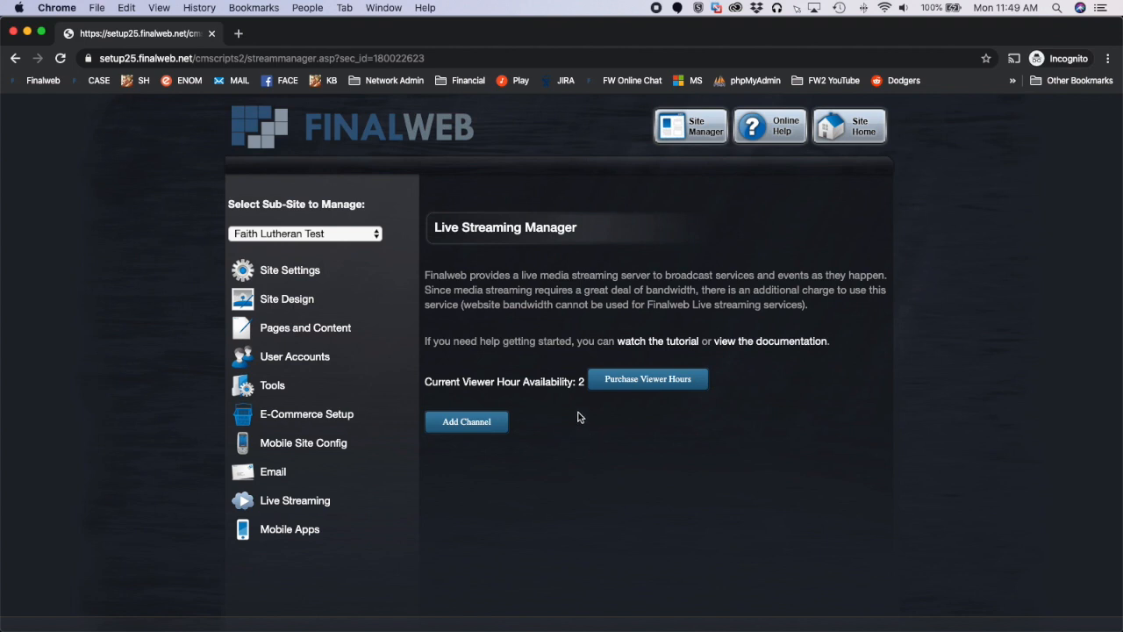
Begin a new live streaming channel and title it "Faith Lutheran Stream"
{"action": "left_click", "coordinate": [456, 424]}
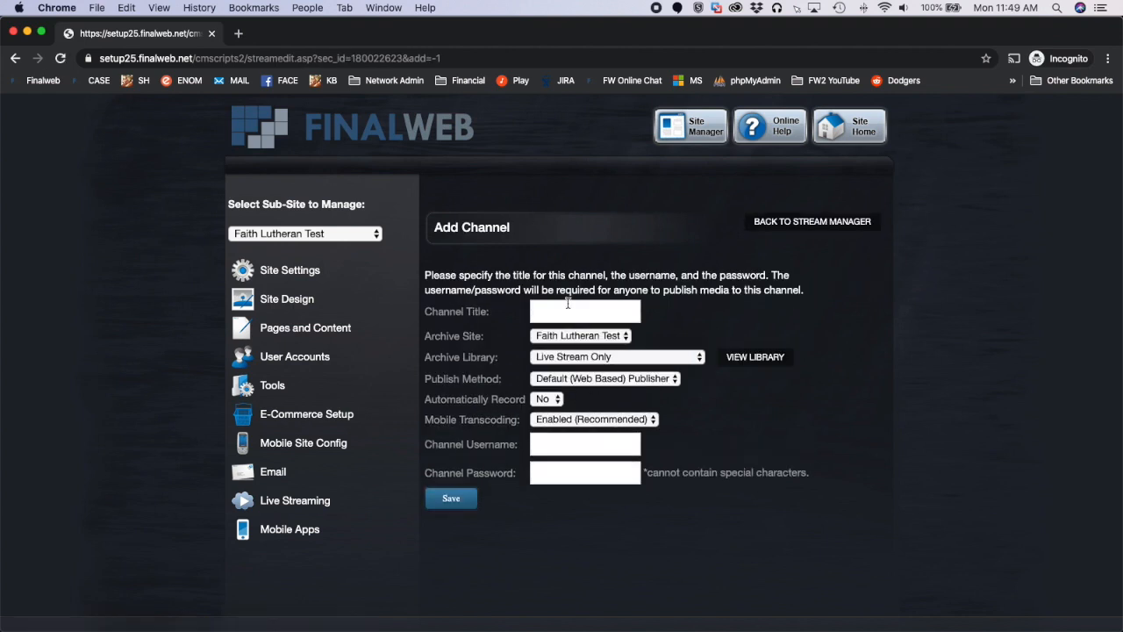
{"action": "left_click", "coordinate": [568, 305]}
{"action": "type", "text": "Fai"}
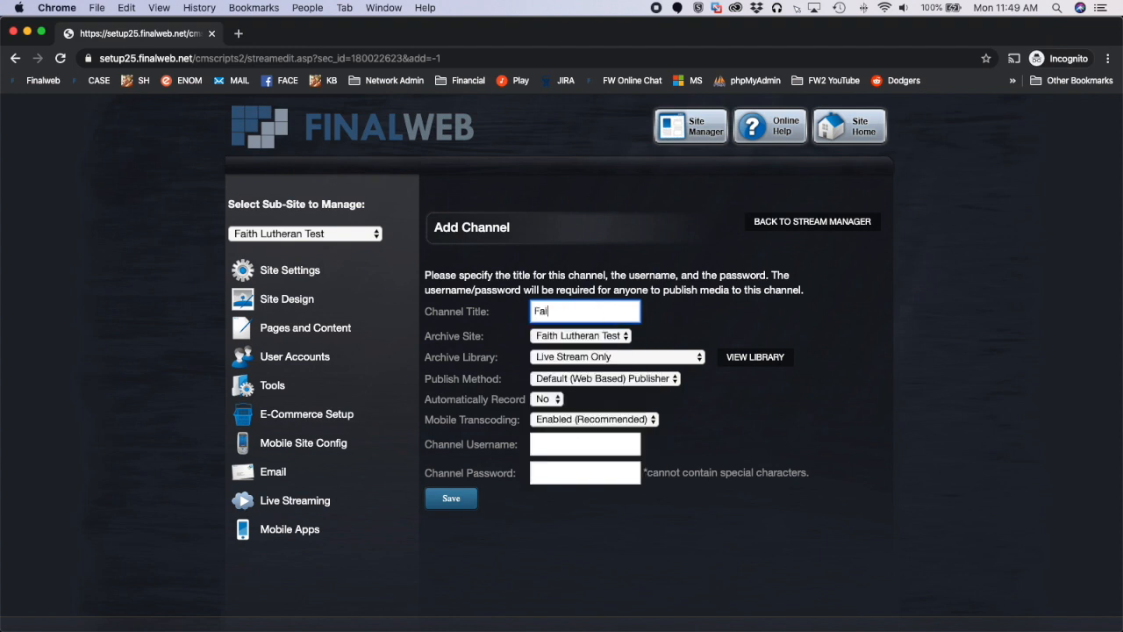
{"action": "type", "text": "th Lutheran Stream"}
Set the channel's archive library to Main Audio/Video Download Library and keep the publish method at Default (Web Based) Publisher
{"action": "left_click", "coordinate": [687, 362]}
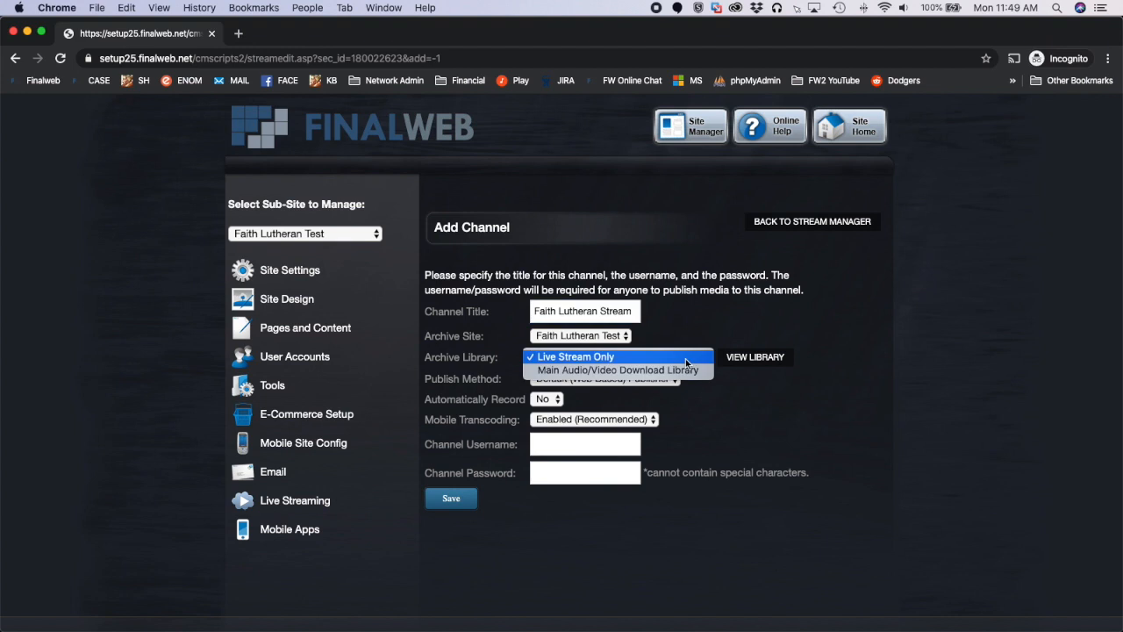
{"action": "left_click", "coordinate": [586, 370]}
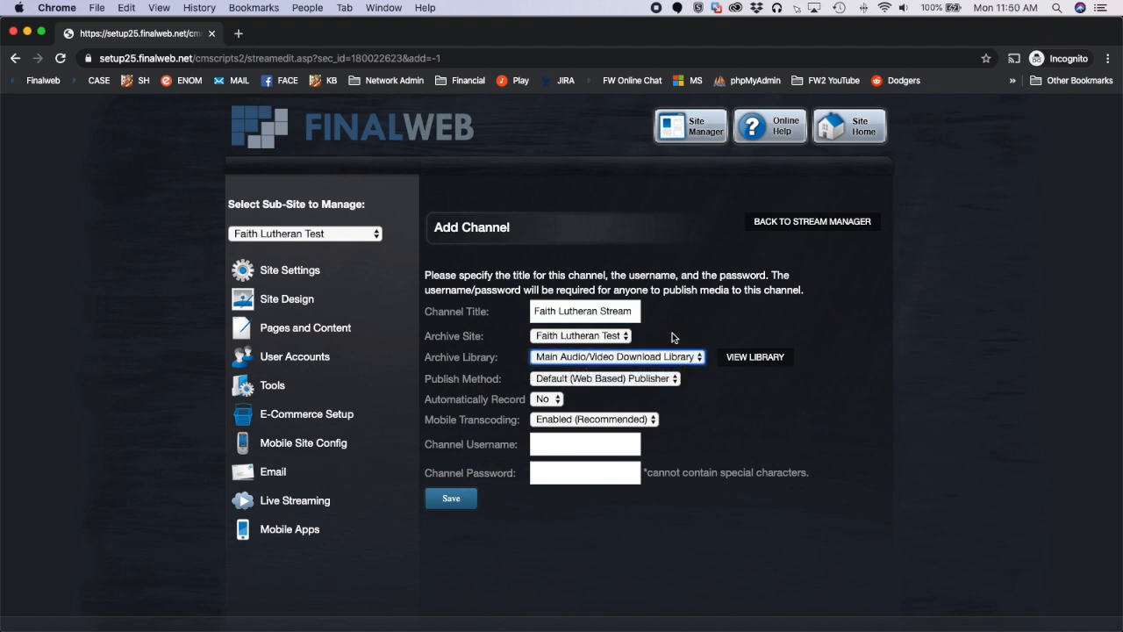
{"action": "left_click", "coordinate": [620, 384]}
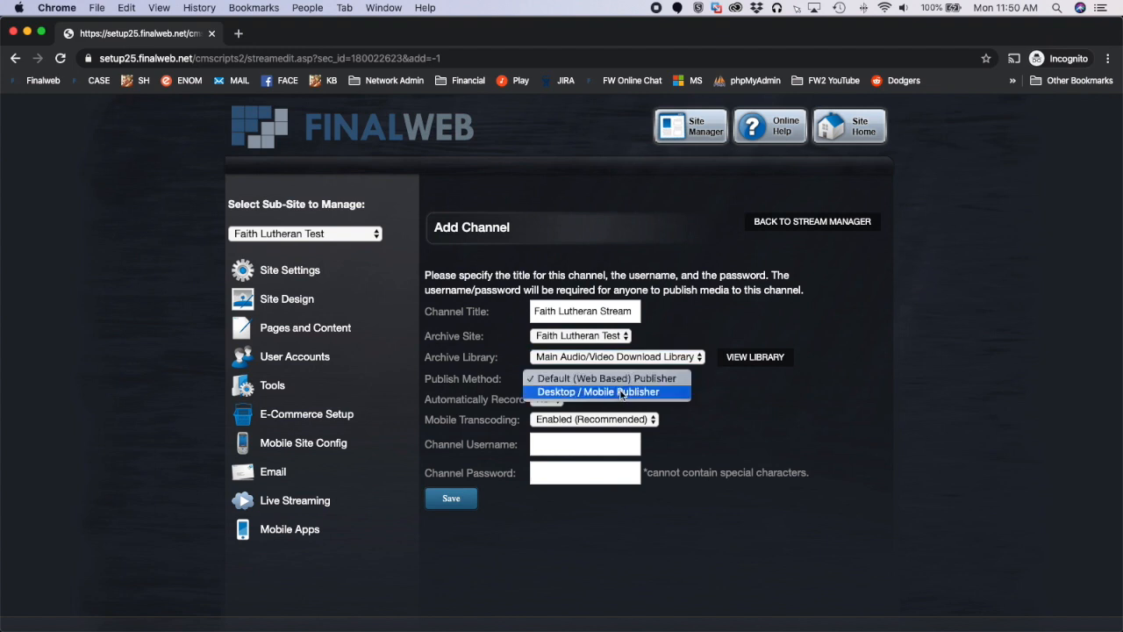
{"action": "left_click", "coordinate": [622, 379]}
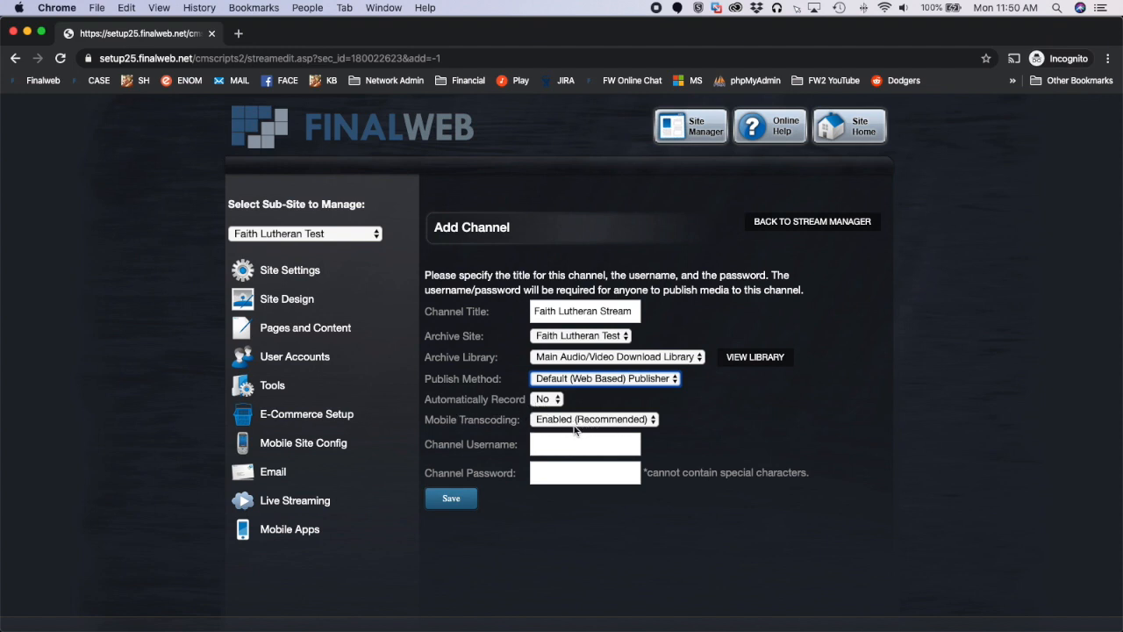
Set the channel username to faithlutheran1, enter the channel password, and save the channel
{"action": "left_click", "coordinate": [563, 441]}
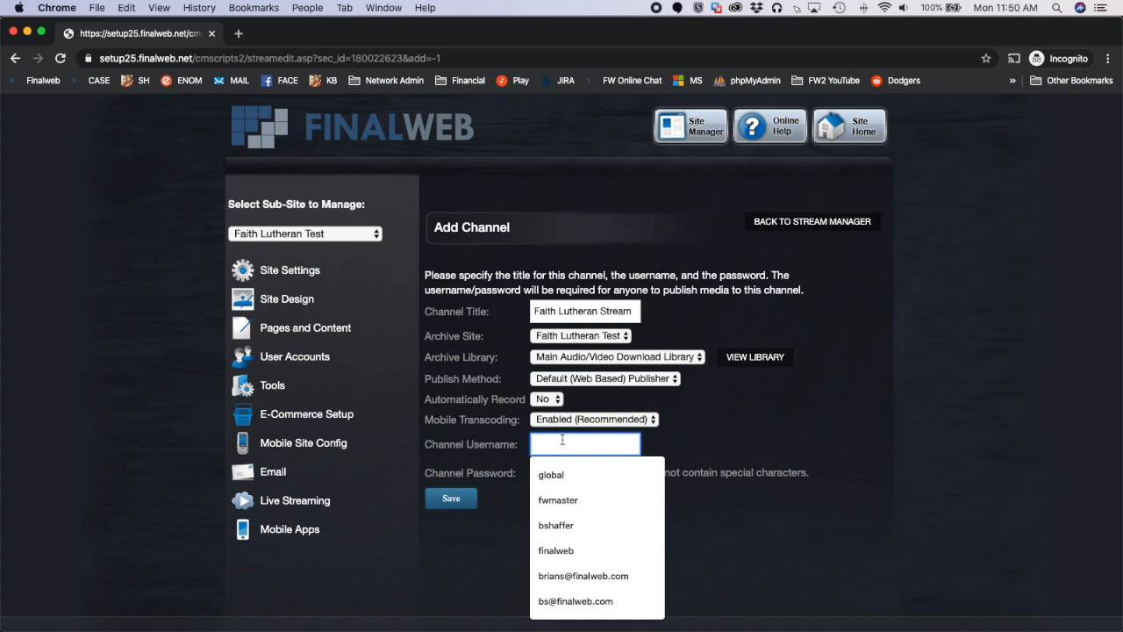
{"action": "type", "text": "fa"}
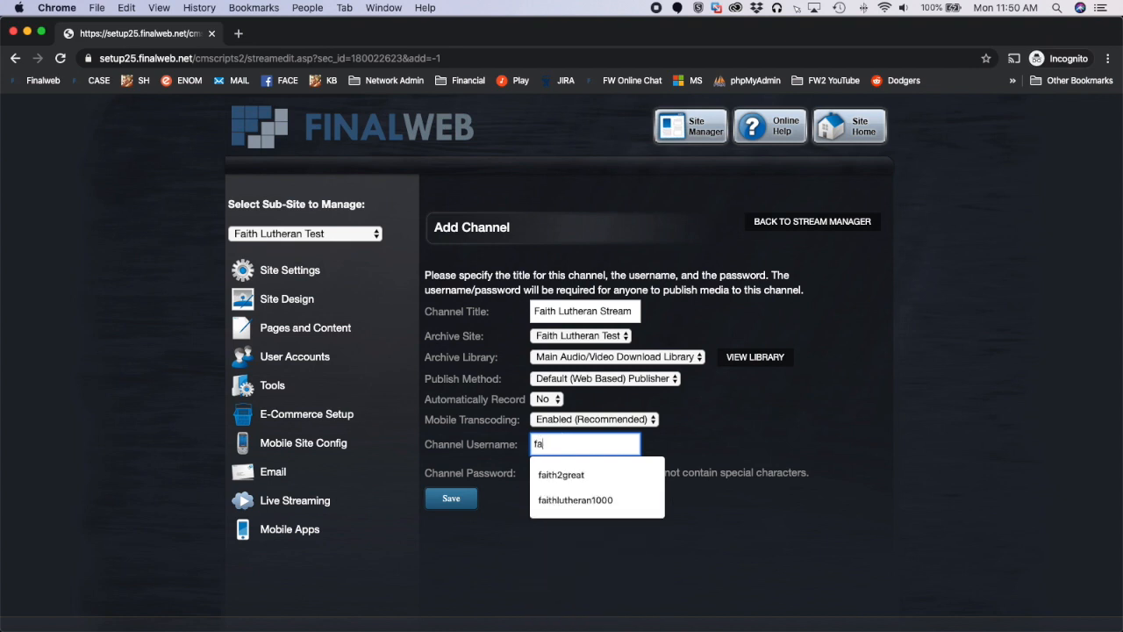
{"action": "type", "text": "ithlutheran1"}
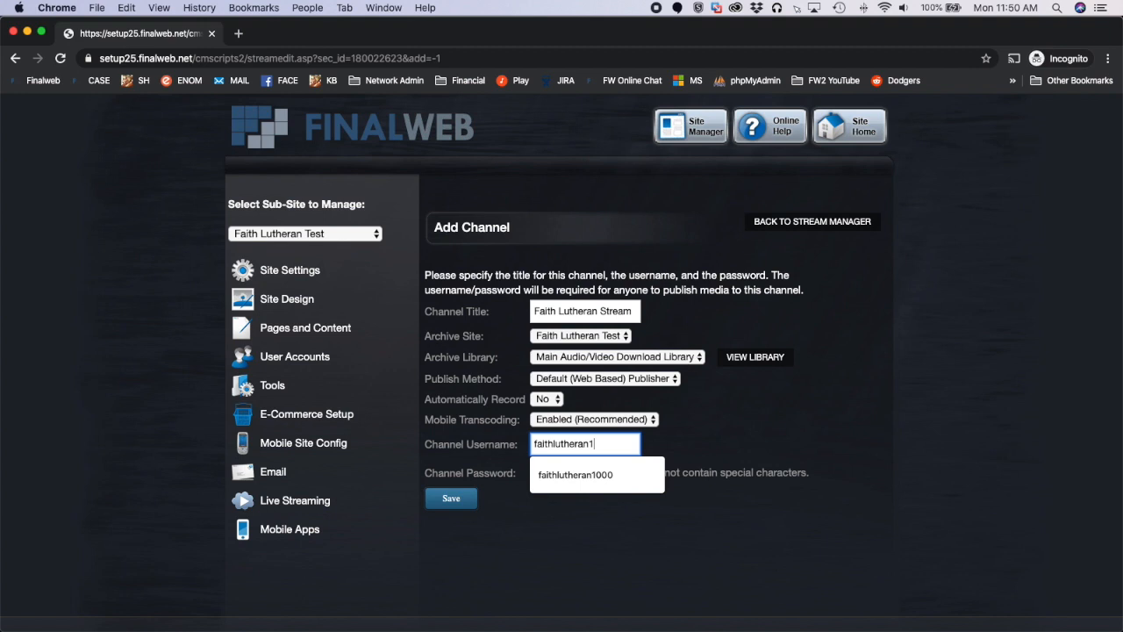
{"action": "key", "text": "Tab"}
{"action": "type", "text": "•••••••••••••"}
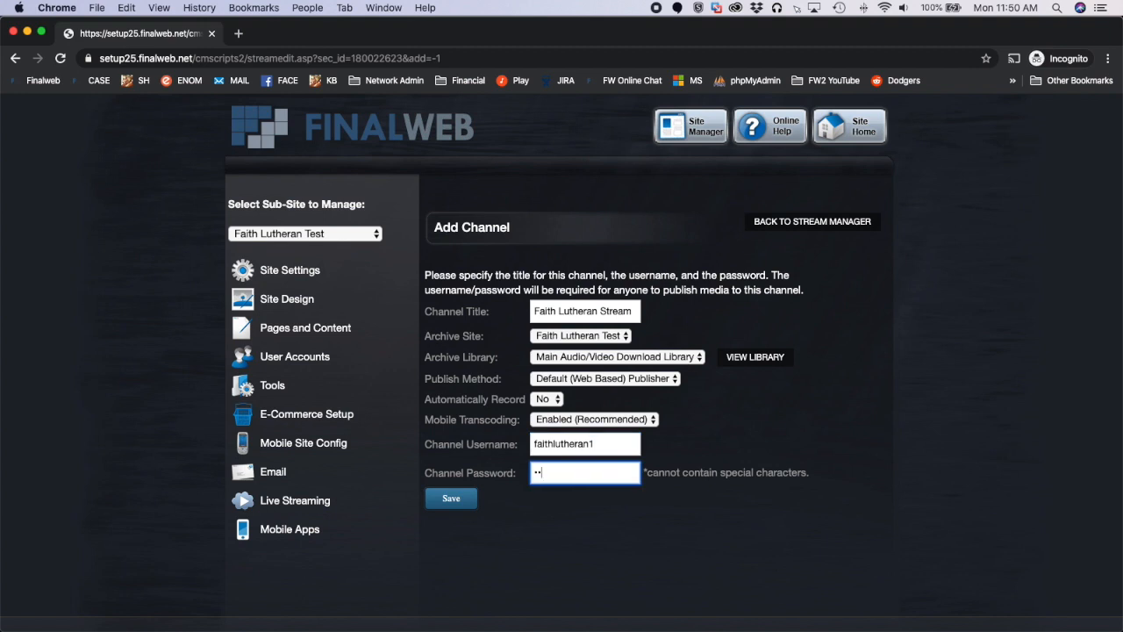
{"action": "type", "text": "•"}
{"action": "left_click", "coordinate": [451, 499]}
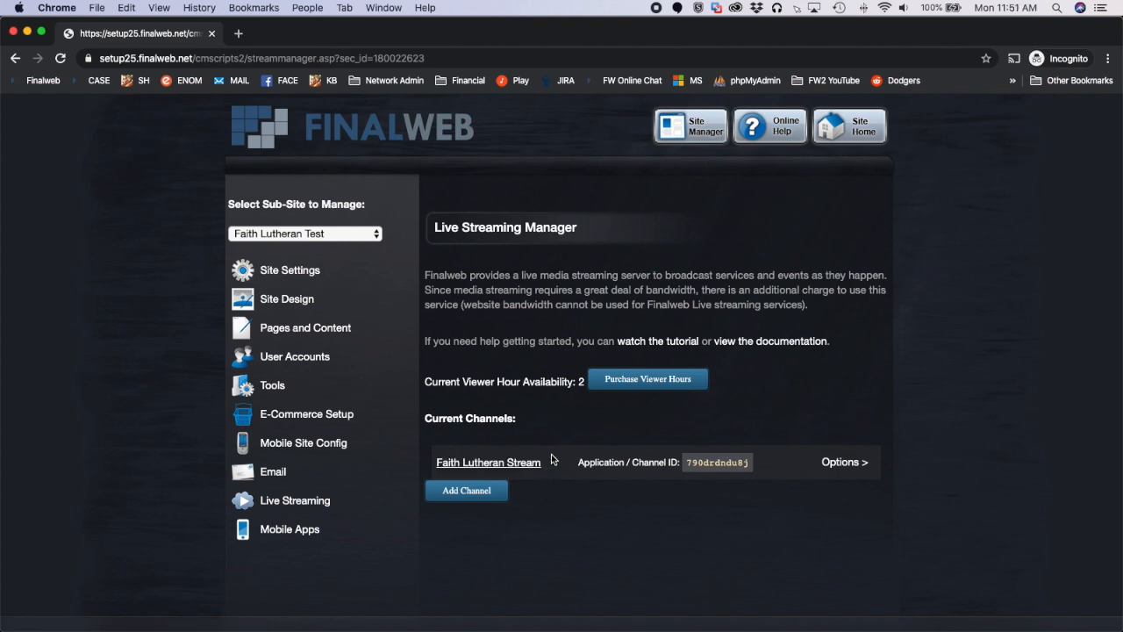
Return to the site home and add a web page titled "Live Stream"
{"action": "left_click", "coordinate": [844, 130]}
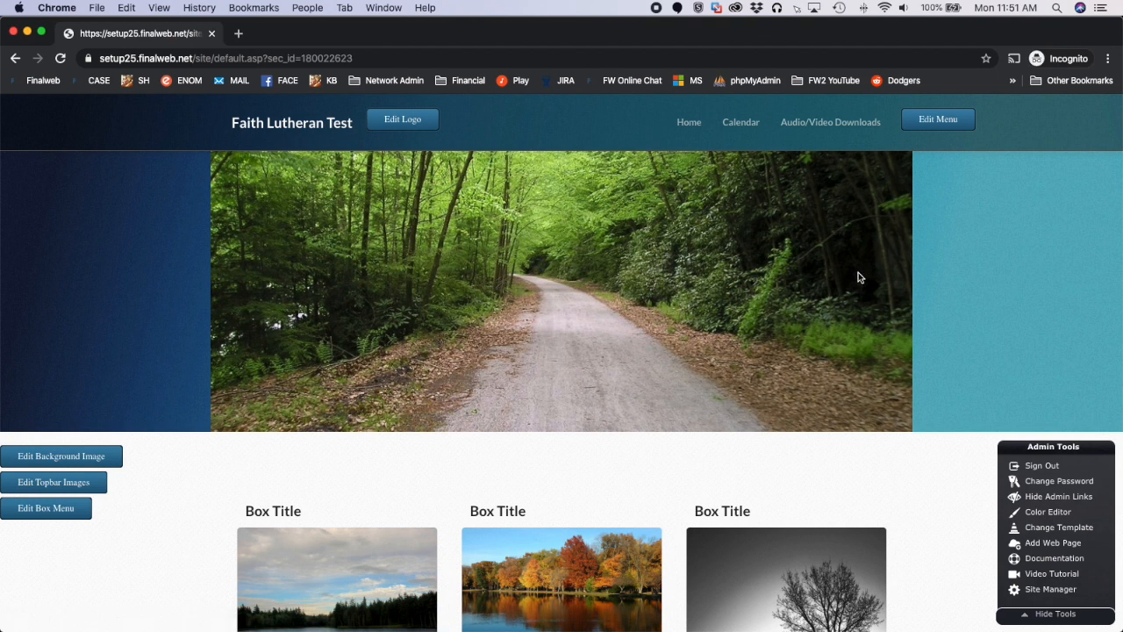
{"action": "left_click", "coordinate": [1042, 543]}
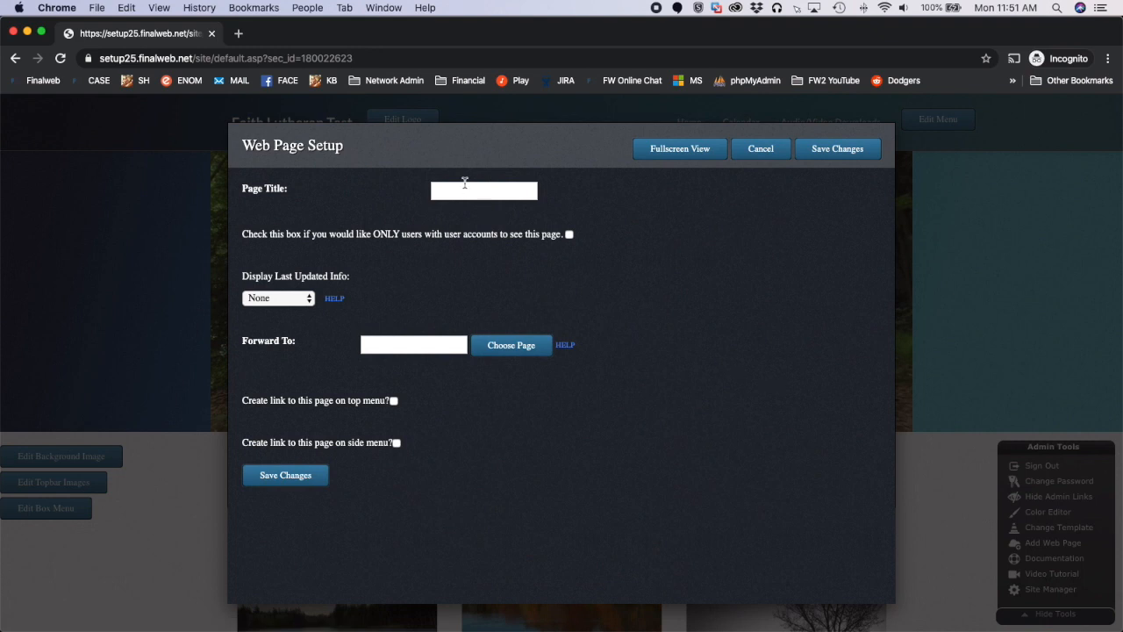
{"action": "left_click", "coordinate": [472, 193]}
{"action": "left_click", "coordinate": [837, 156]}
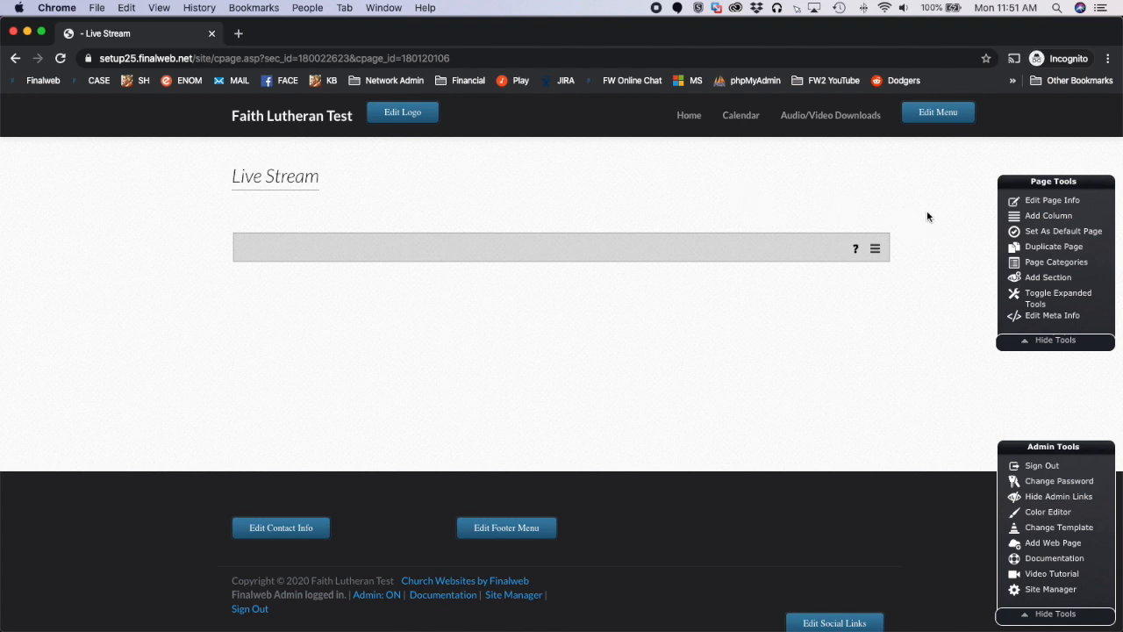
Add a video component of the Live Stream type to the empty area of the new page
{"action": "left_click", "coordinate": [1049, 279]}
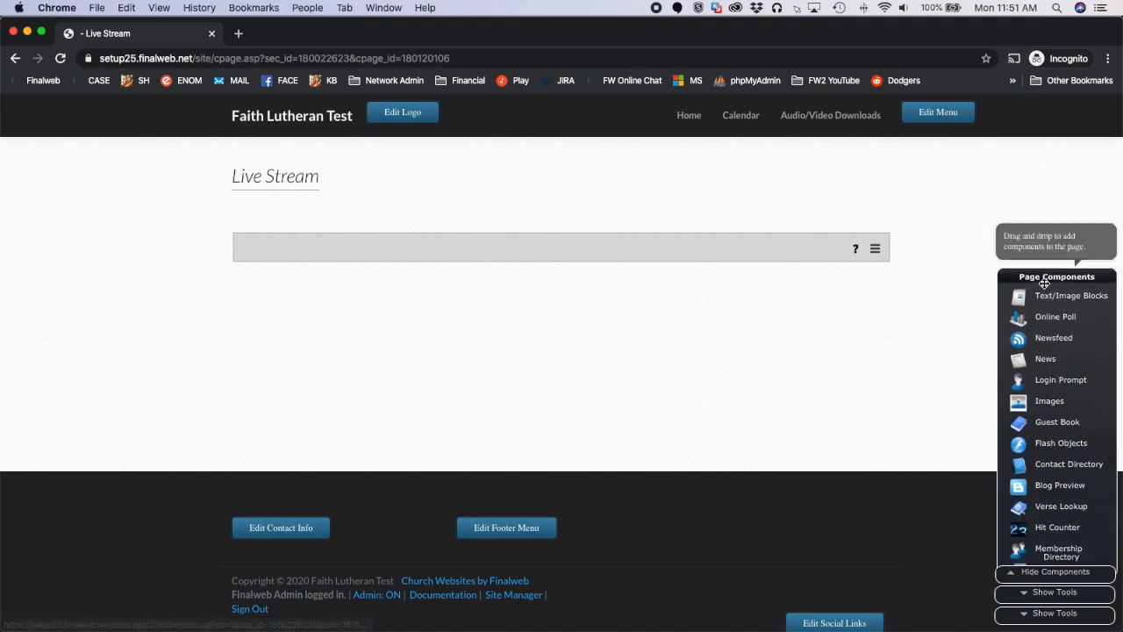
{"action": "scroll", "coordinate": [1043, 388], "scroll_direction": "down", "scroll_amount": 5}
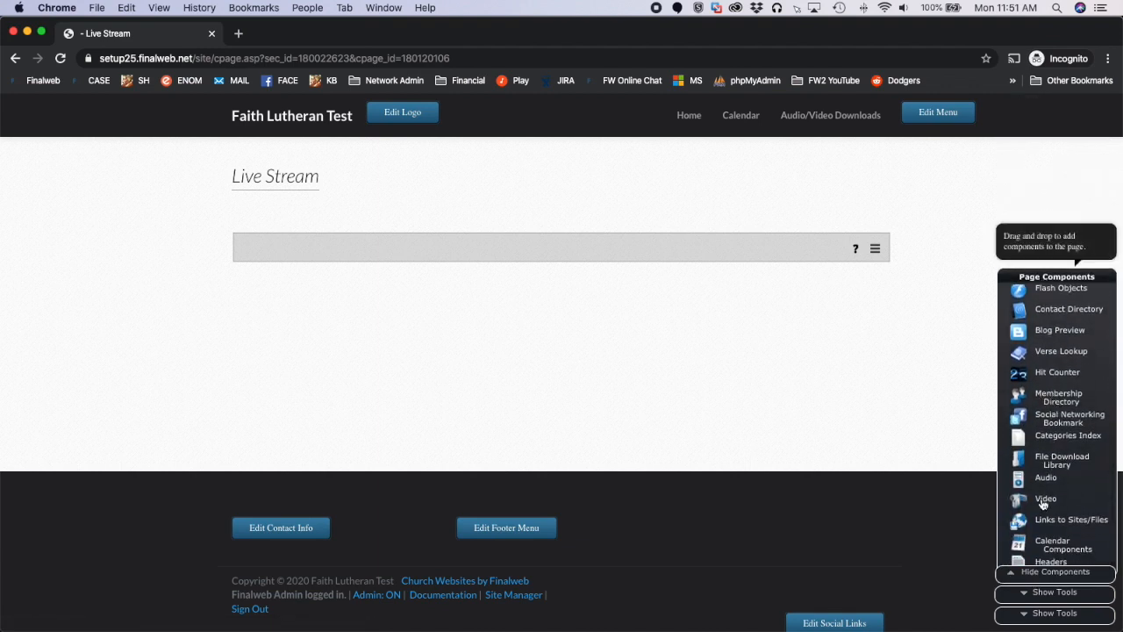
{"action": "left_click_drag", "start_coordinate": [1045, 503], "coordinate": [366, 300]}
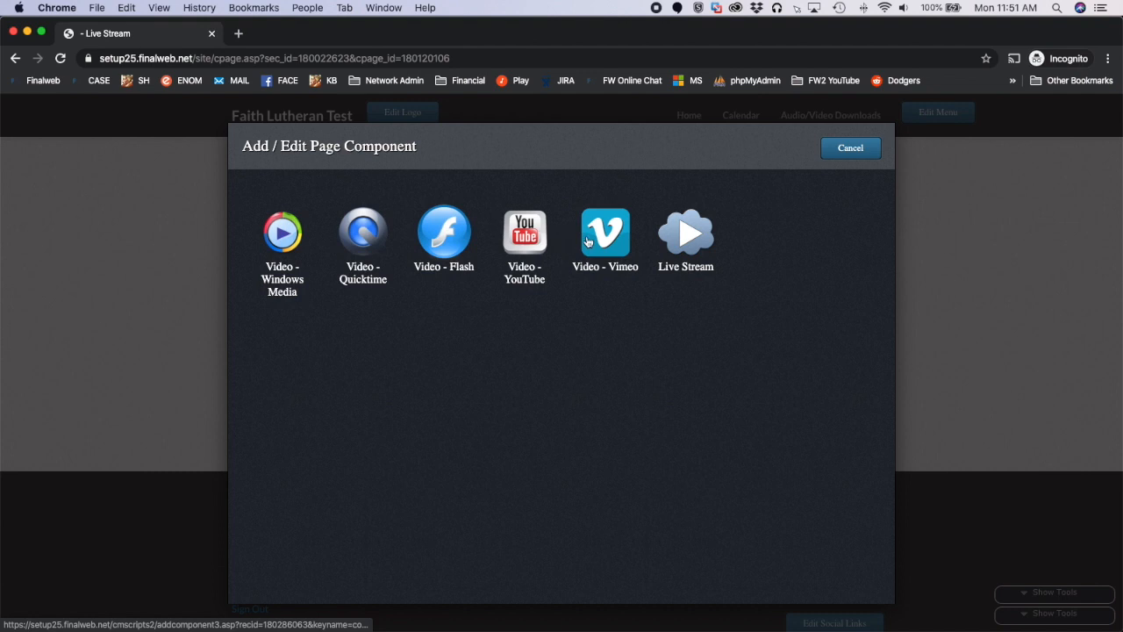
{"action": "left_click", "coordinate": [699, 242]}
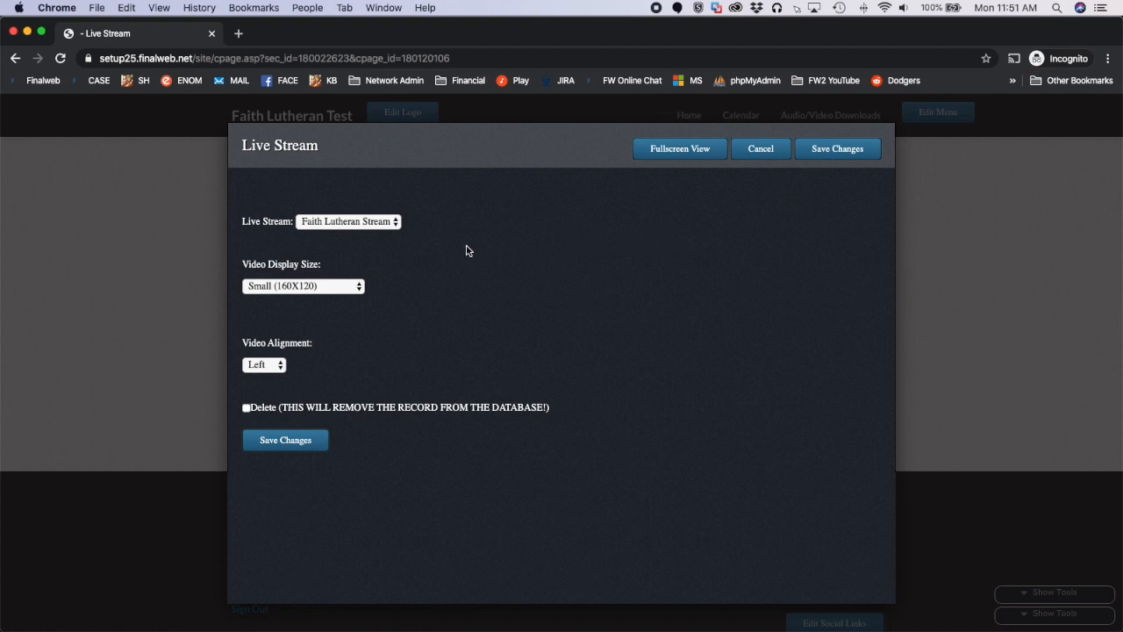
Configure the component to show Faith Lutheran Stream at Large (640X480) size with Center alignment, and save it
{"action": "left_click", "coordinate": [398, 224]}
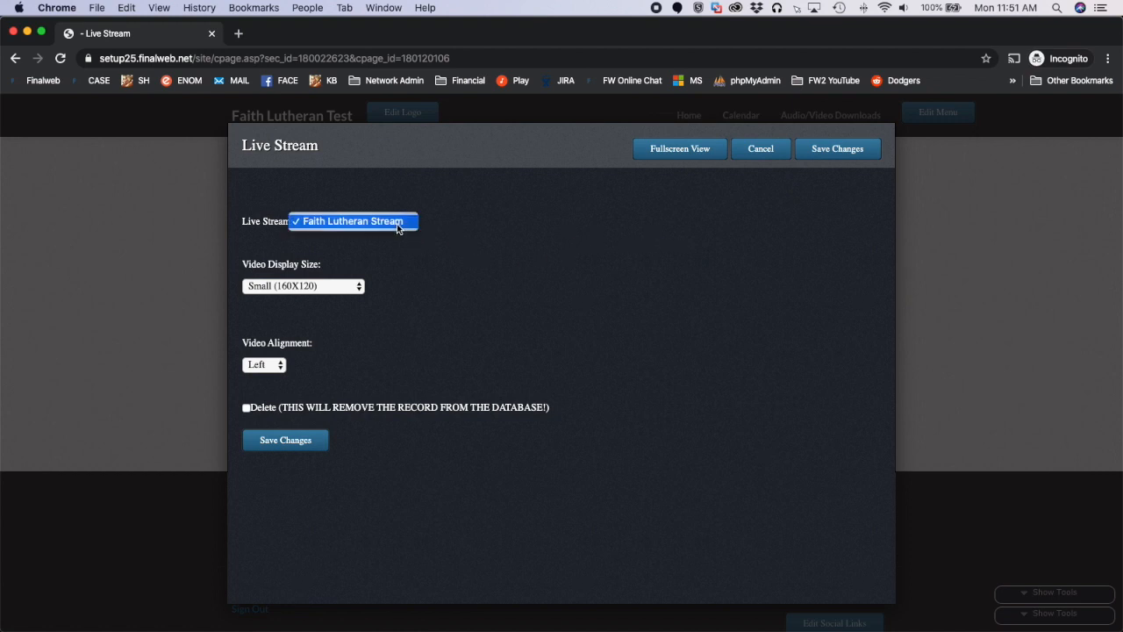
{"action": "left_click", "coordinate": [408, 227]}
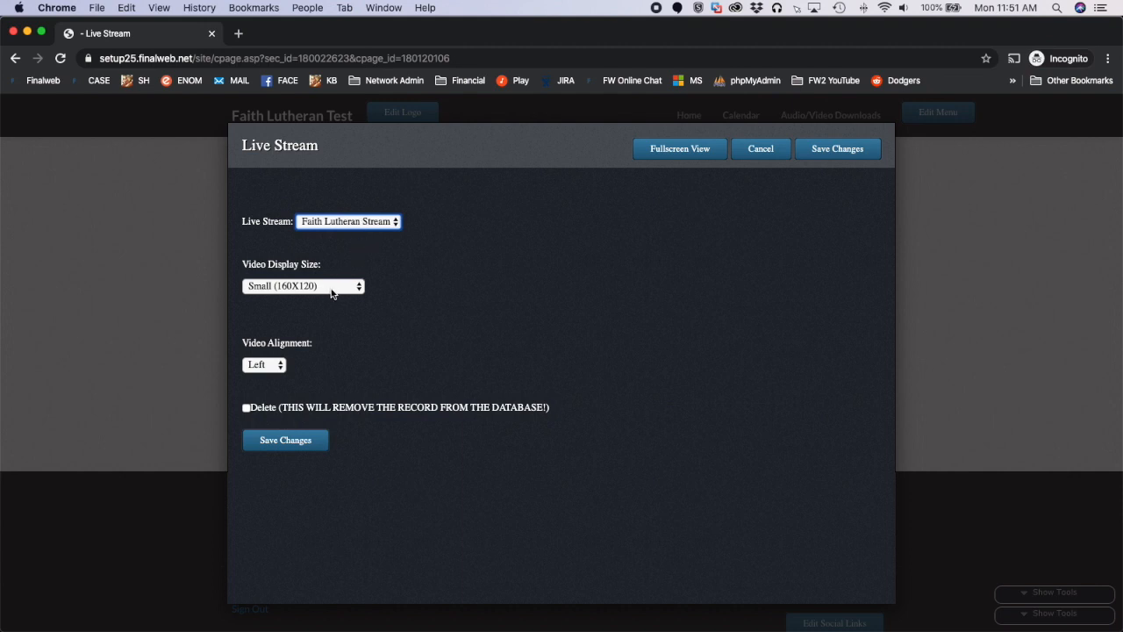
{"action": "left_click", "coordinate": [284, 292]}
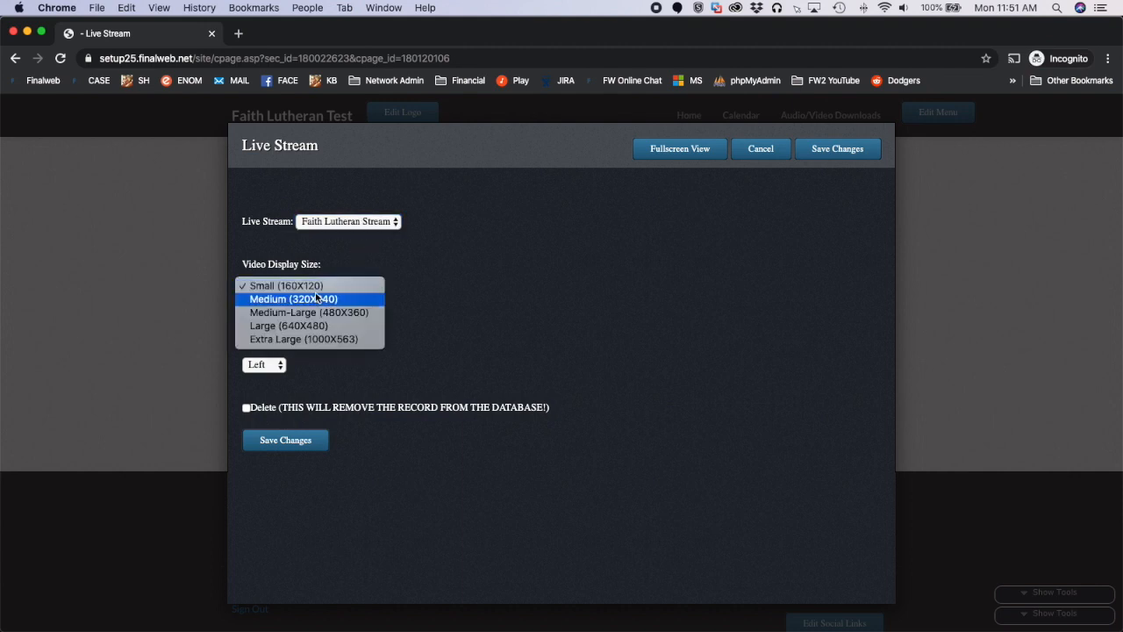
{"action": "left_click", "coordinate": [305, 326]}
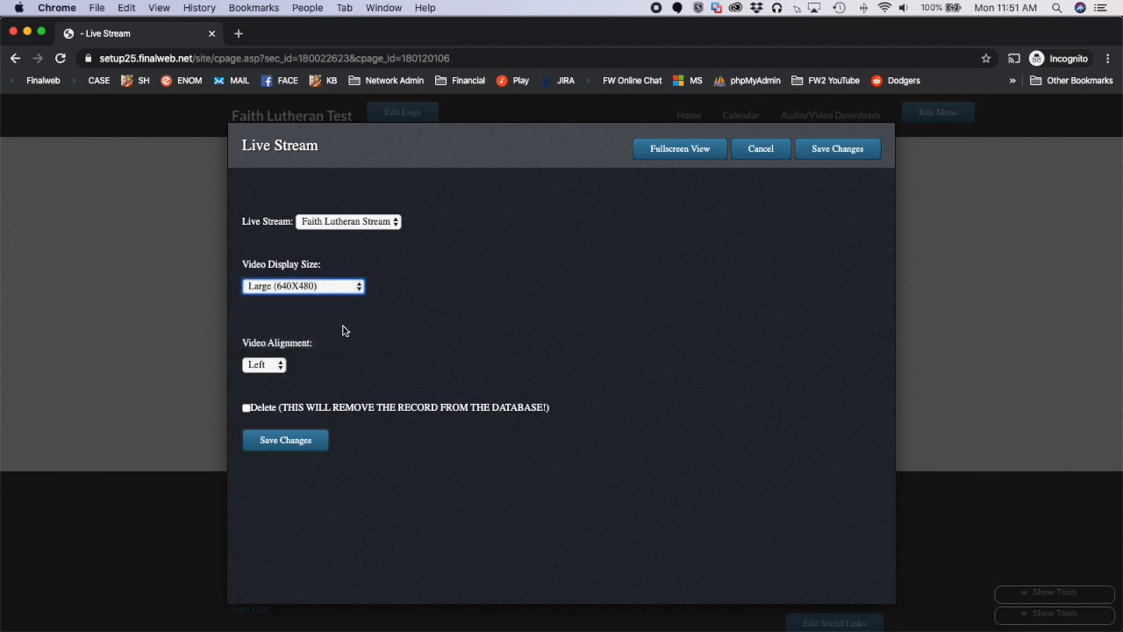
{"action": "left_click", "coordinate": [277, 367]}
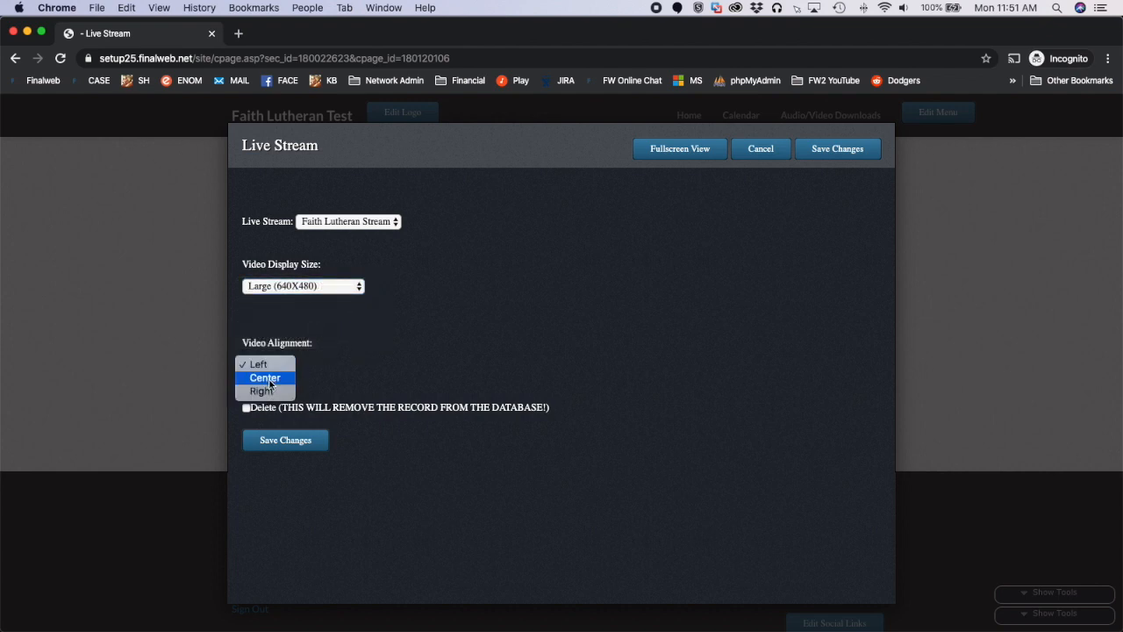
{"action": "left_click", "coordinate": [267, 379]}
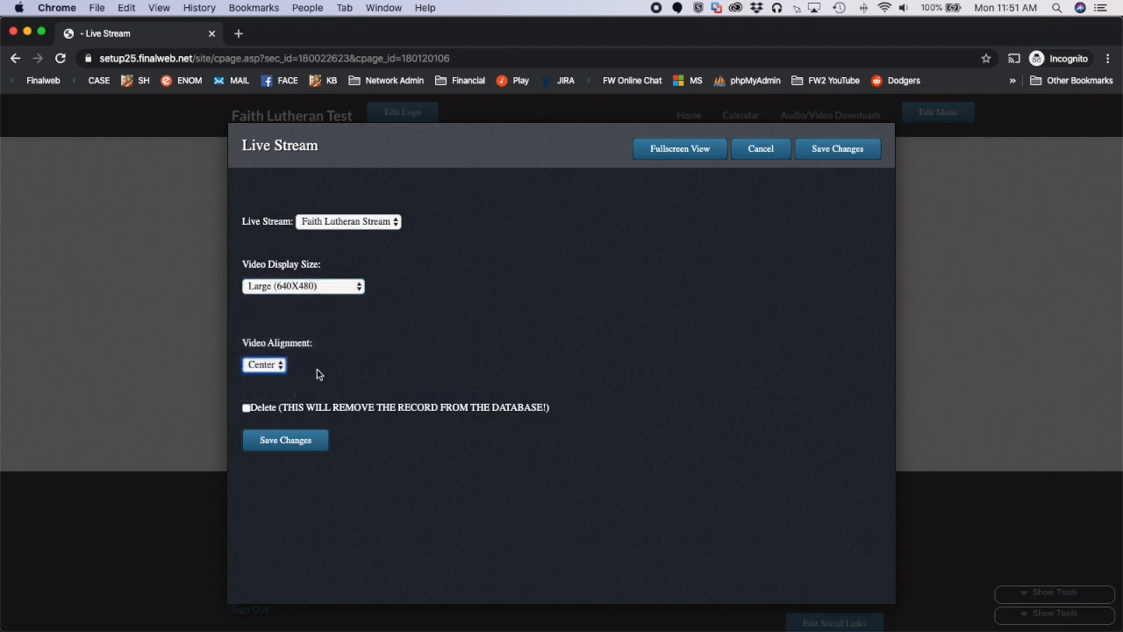
{"action": "left_click", "coordinate": [288, 445]}
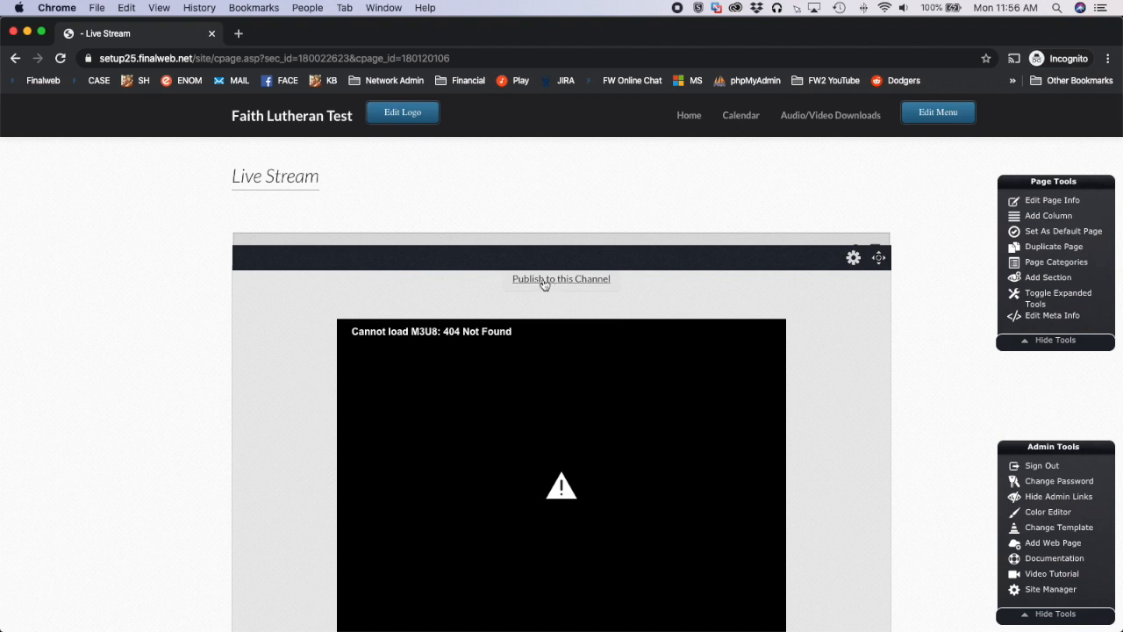
Open the channel's publishing window and change the browser's Flash setting from its blocked-content notice to Ask first
{"action": "left_click", "coordinate": [546, 280]}
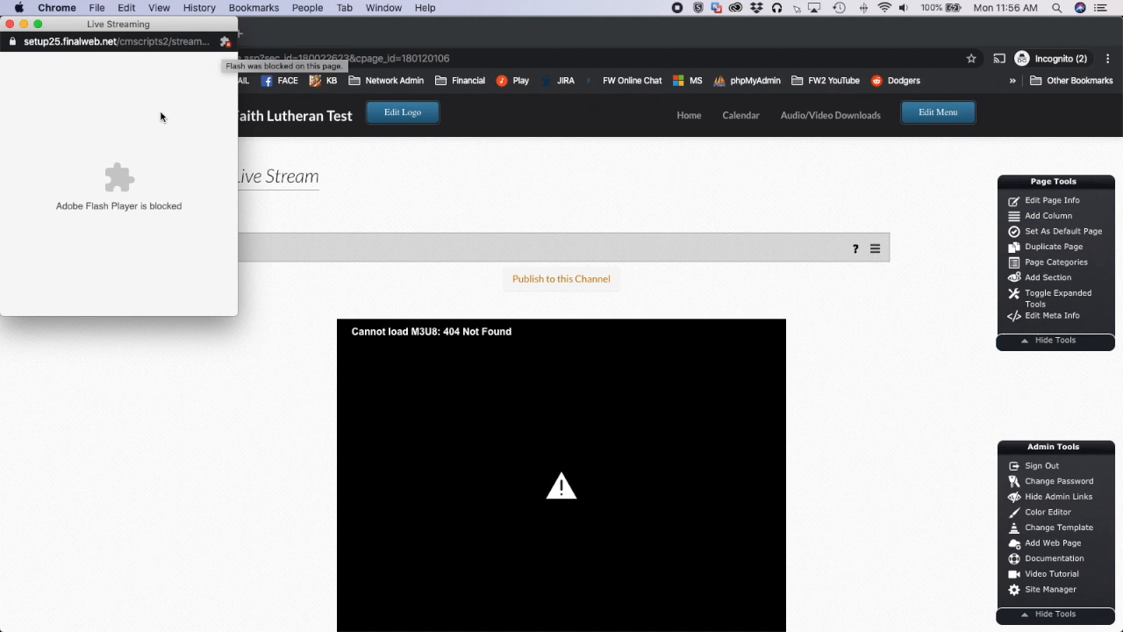
{"action": "left_click", "coordinate": [225, 43]}
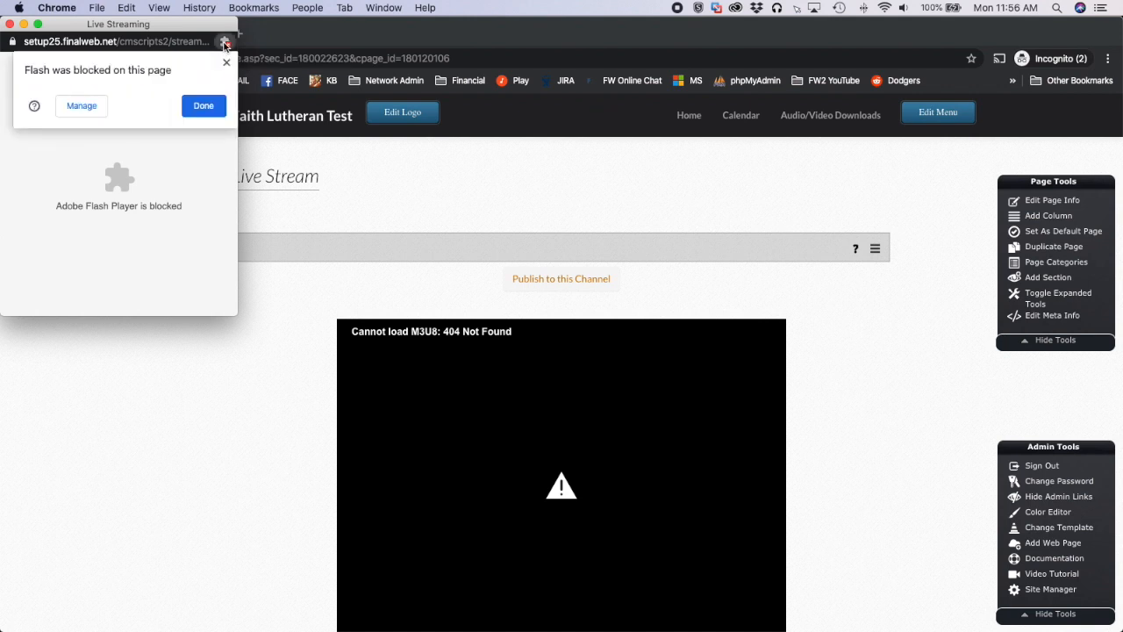
{"action": "left_click", "coordinate": [81, 105]}
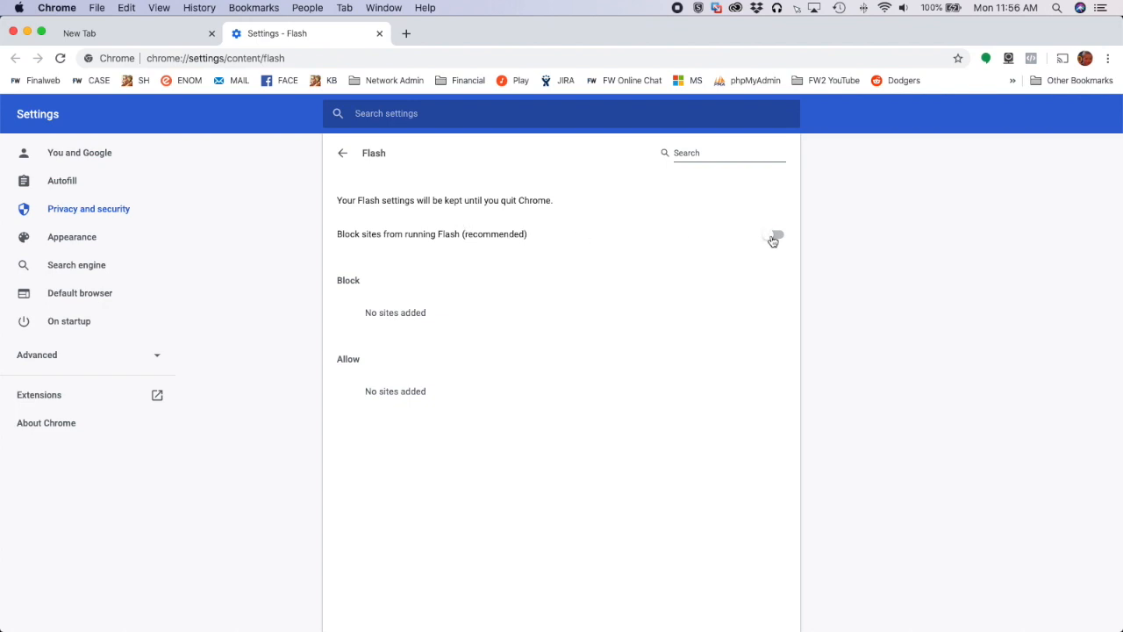
{"action": "left_click", "coordinate": [773, 237]}
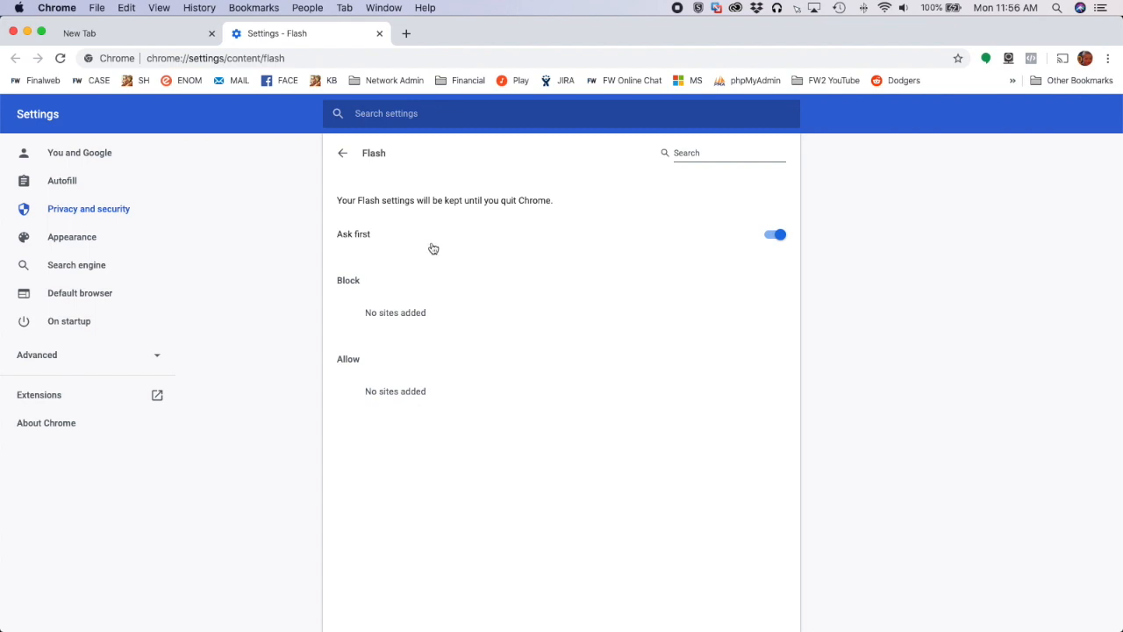
Close the browser's Flash settings, reopen the channel's publishing window, and allow the site to run Flash
{"action": "key", "text": "super+w"}
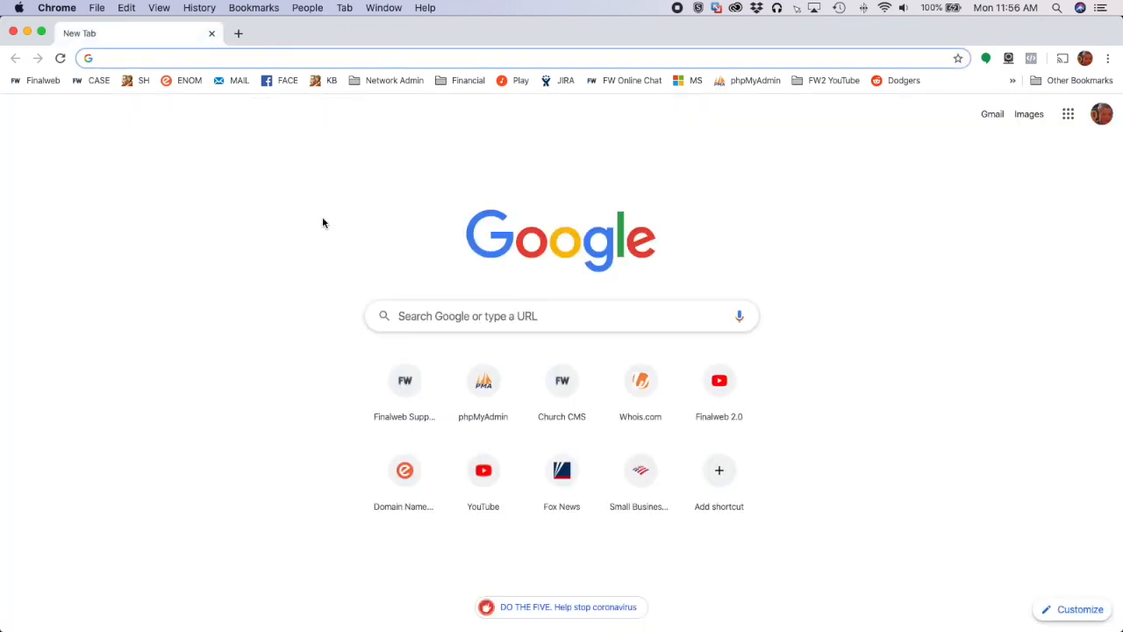
{"action": "key", "text": "super+w"}
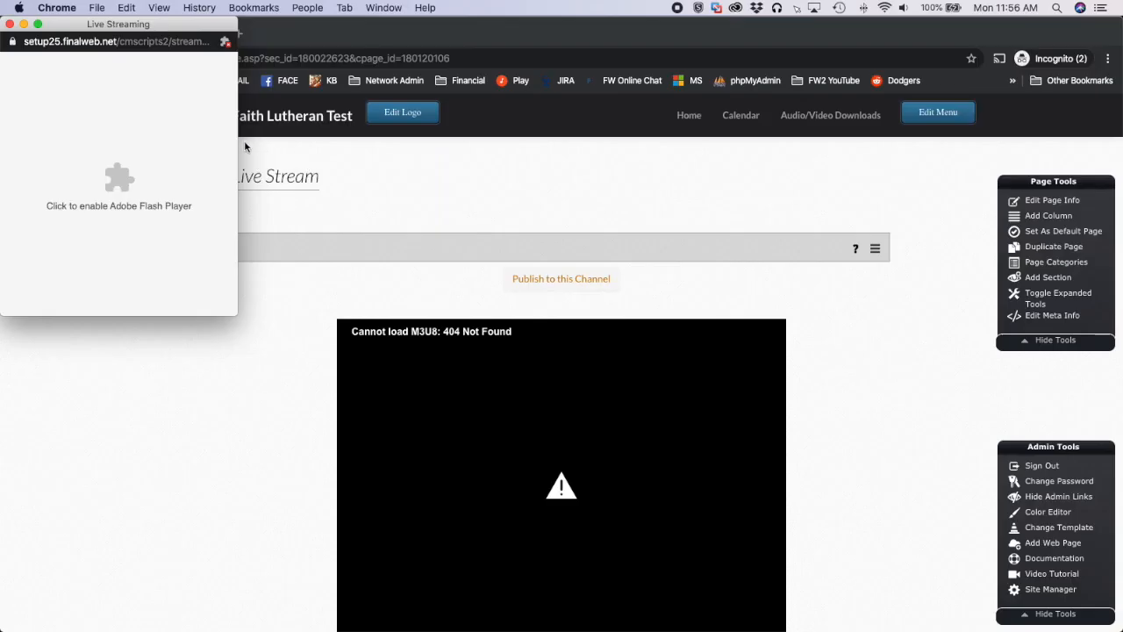
{"action": "left_click", "coordinate": [11, 25]}
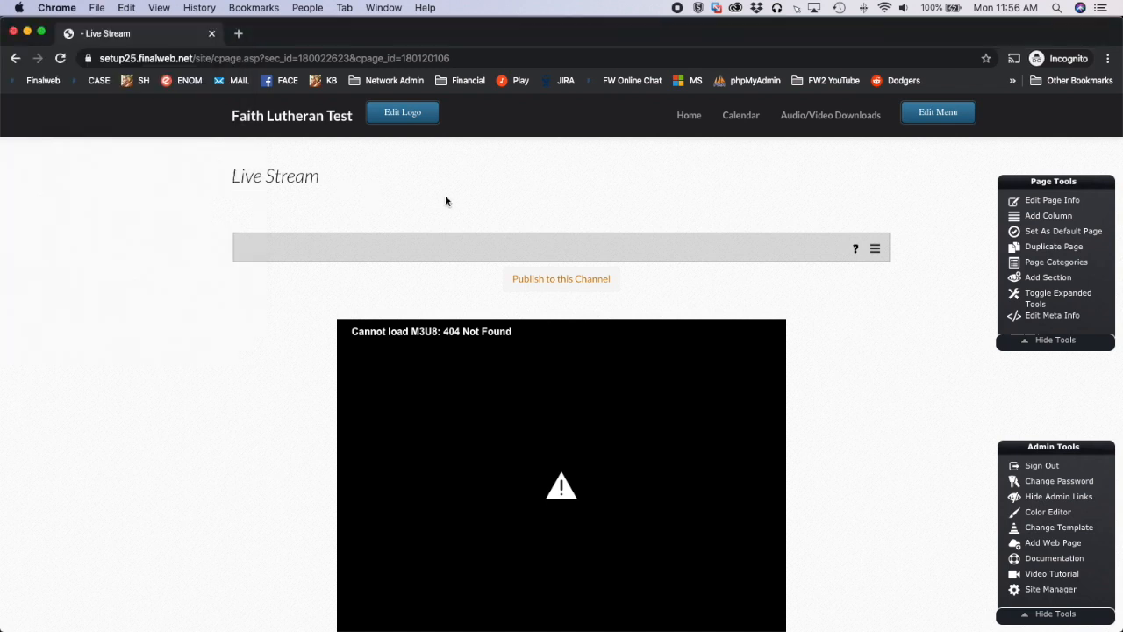
{"action": "left_click", "coordinate": [544, 279]}
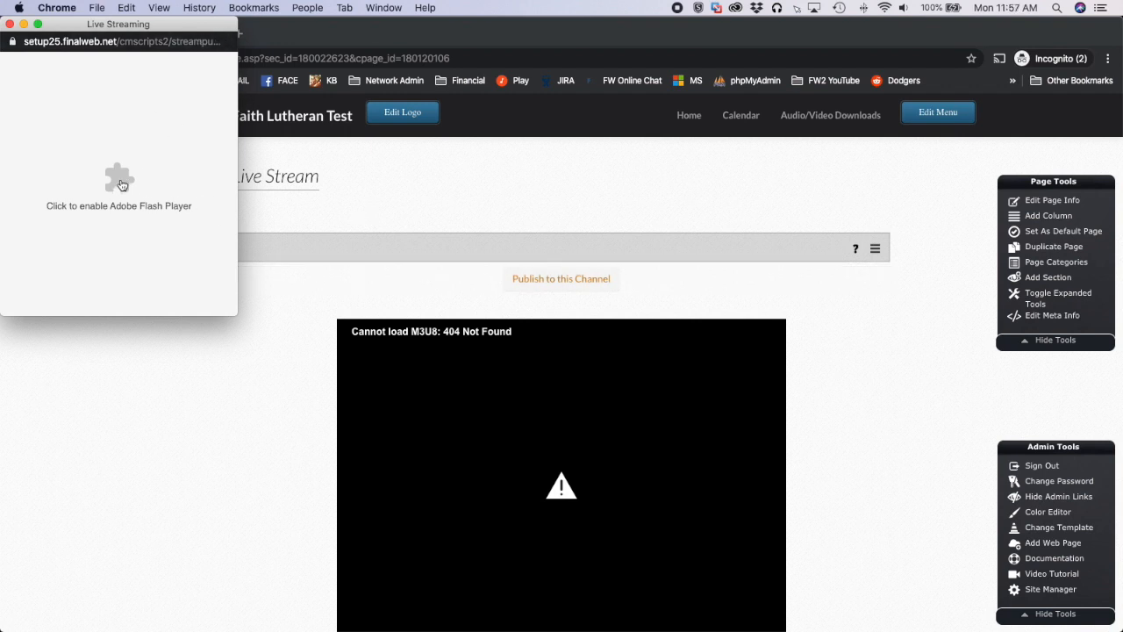
{"action": "left_click", "coordinate": [120, 181]}
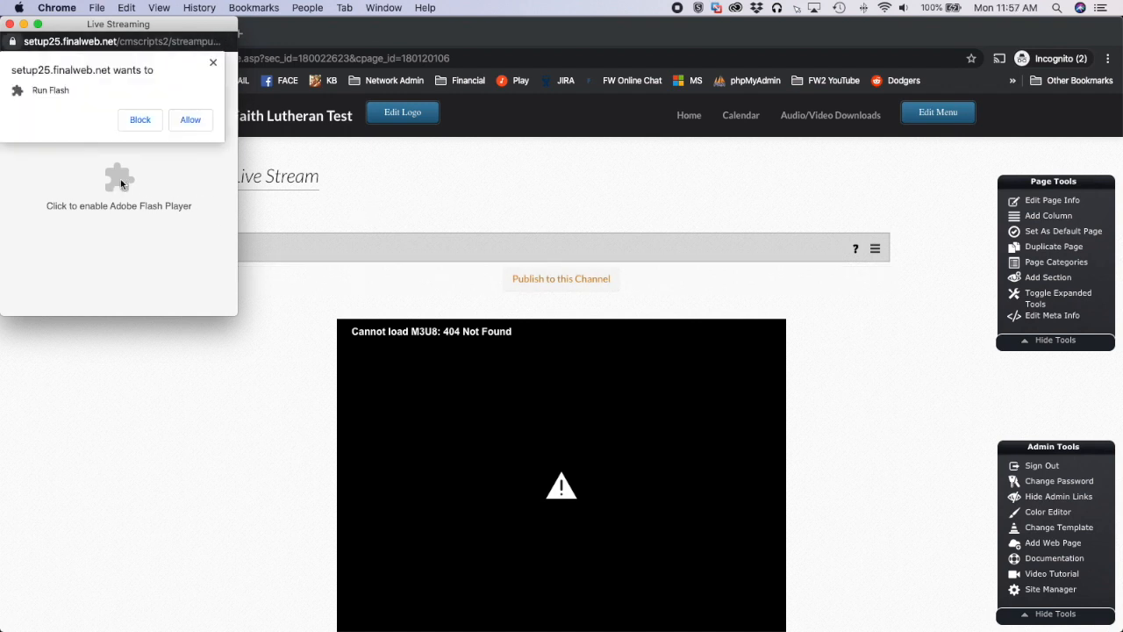
{"action": "left_click", "coordinate": [190, 120]}
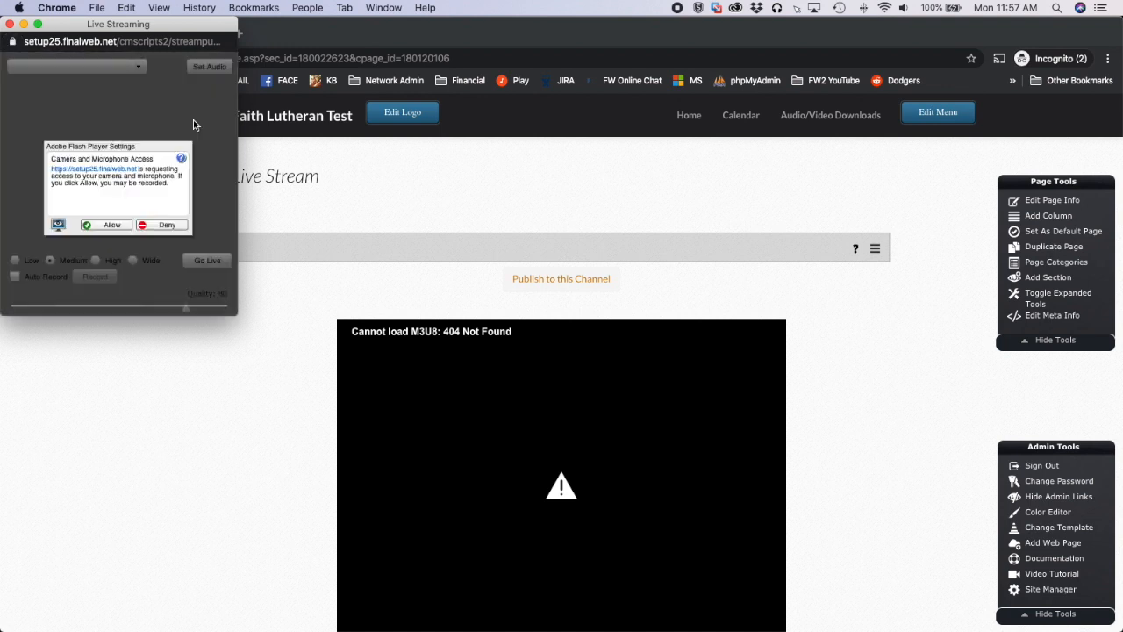
Grant the publisher camera and microphone access and start the live broadcast at Medium quality
{"action": "left_click", "coordinate": [103, 225]}
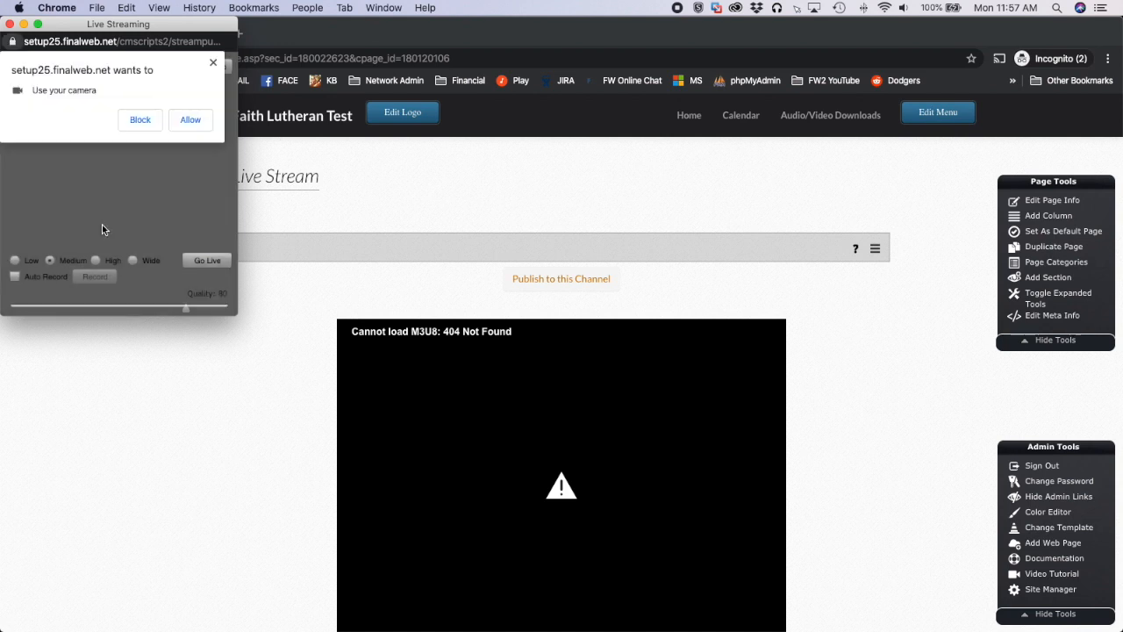
{"action": "left_click", "coordinate": [195, 125]}
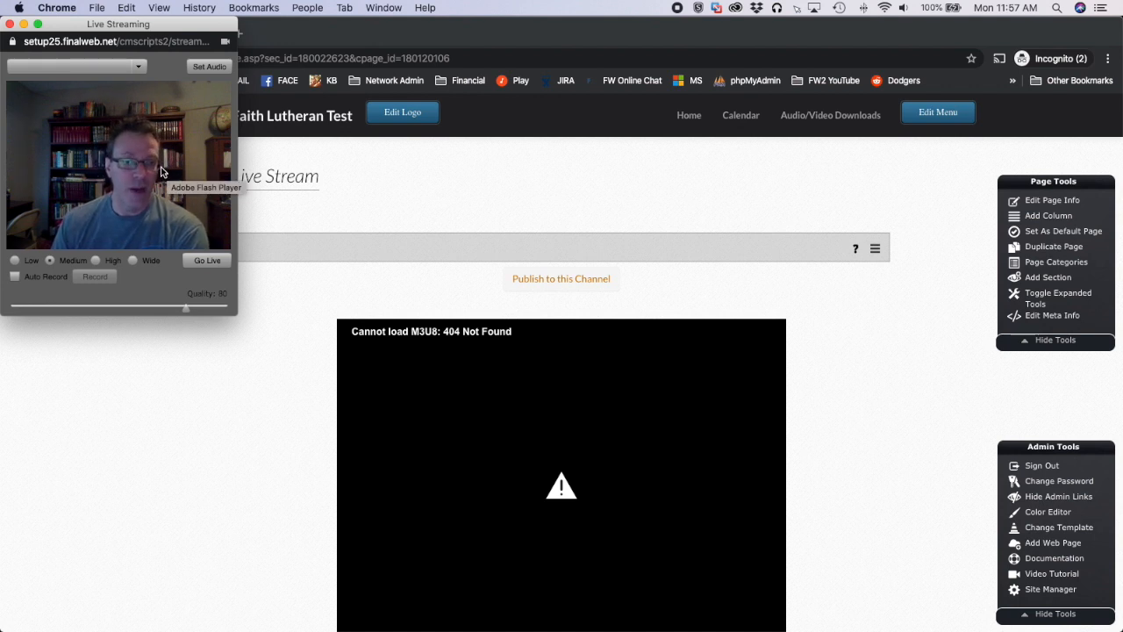
{"action": "left_click", "coordinate": [206, 261]}
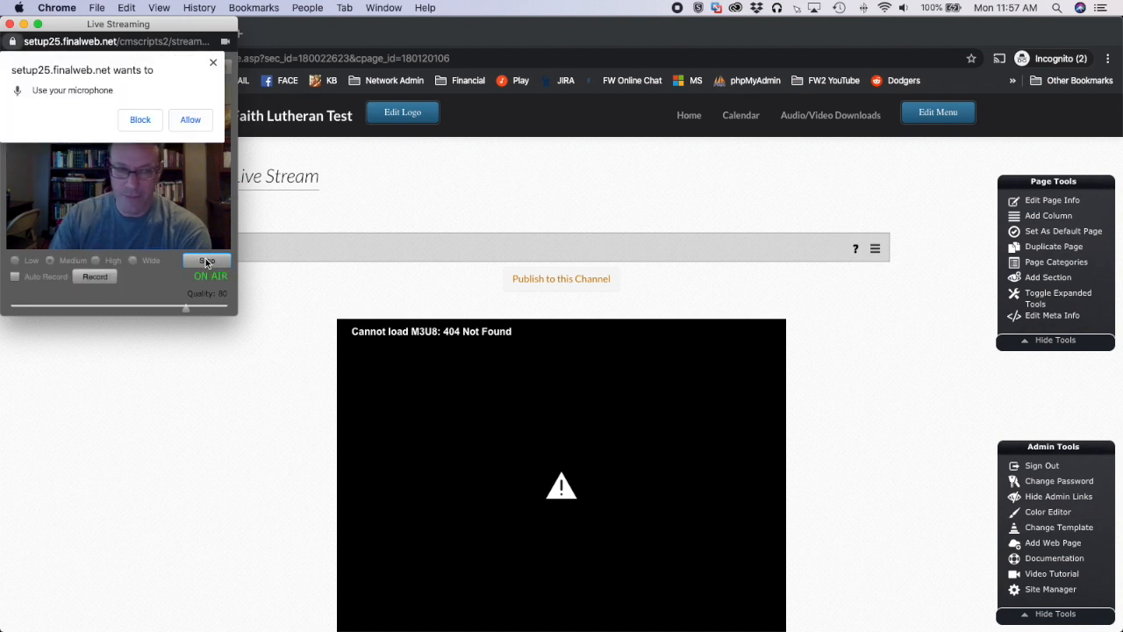
{"action": "left_click", "coordinate": [191, 124]}
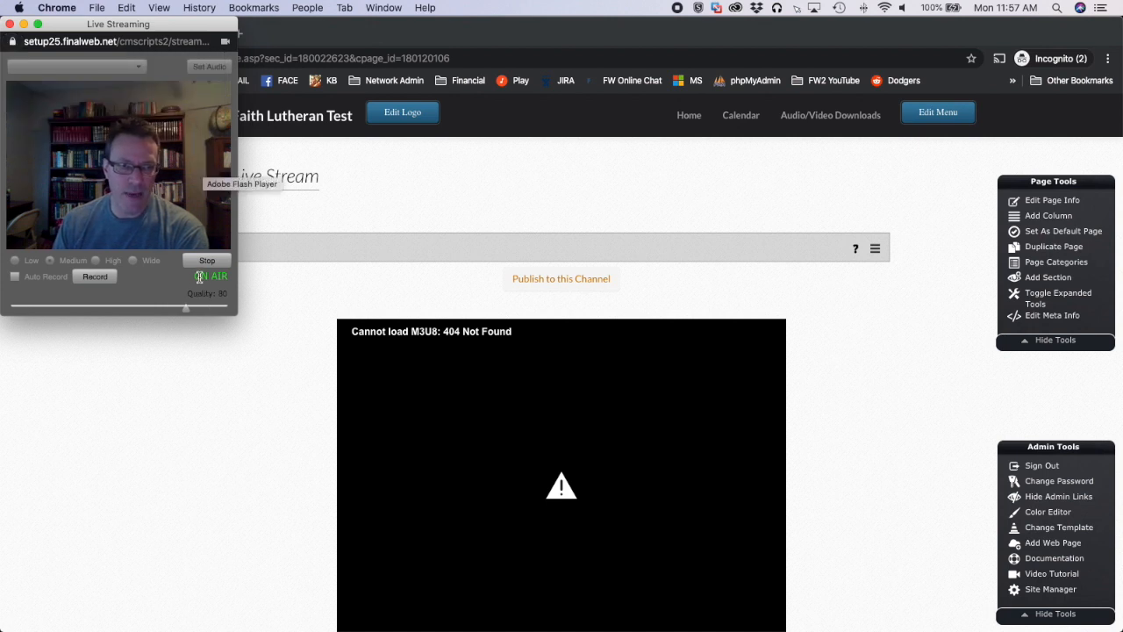
Reload the Live Stream page and check the live broadcast in the embedded player
{"action": "left_click", "coordinate": [430, 284]}
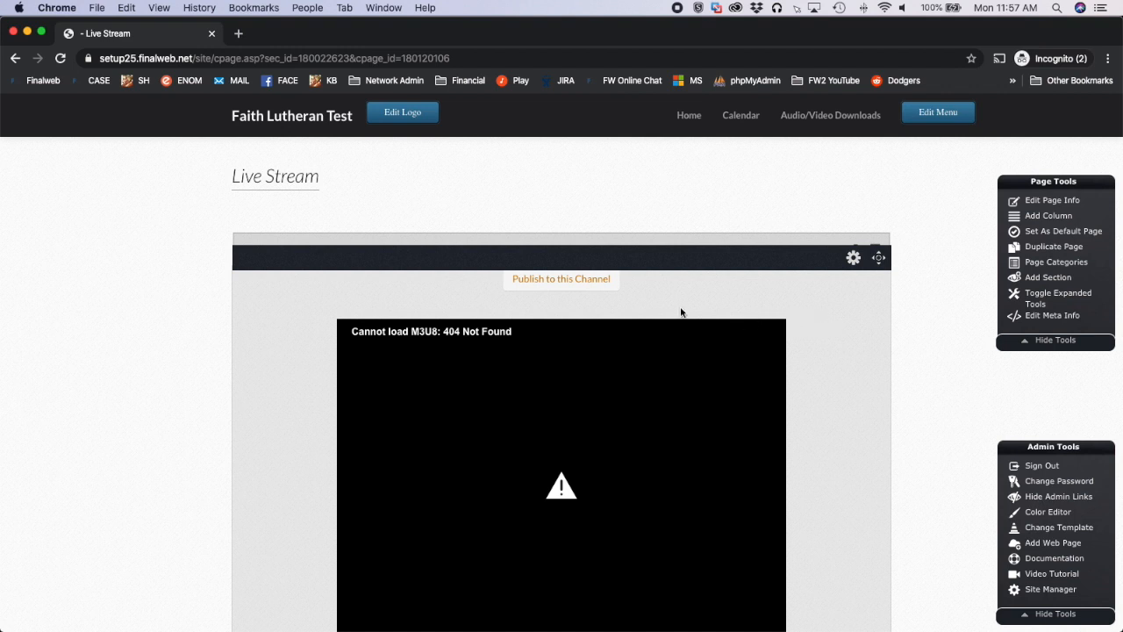
{"action": "key", "text": "super+r"}
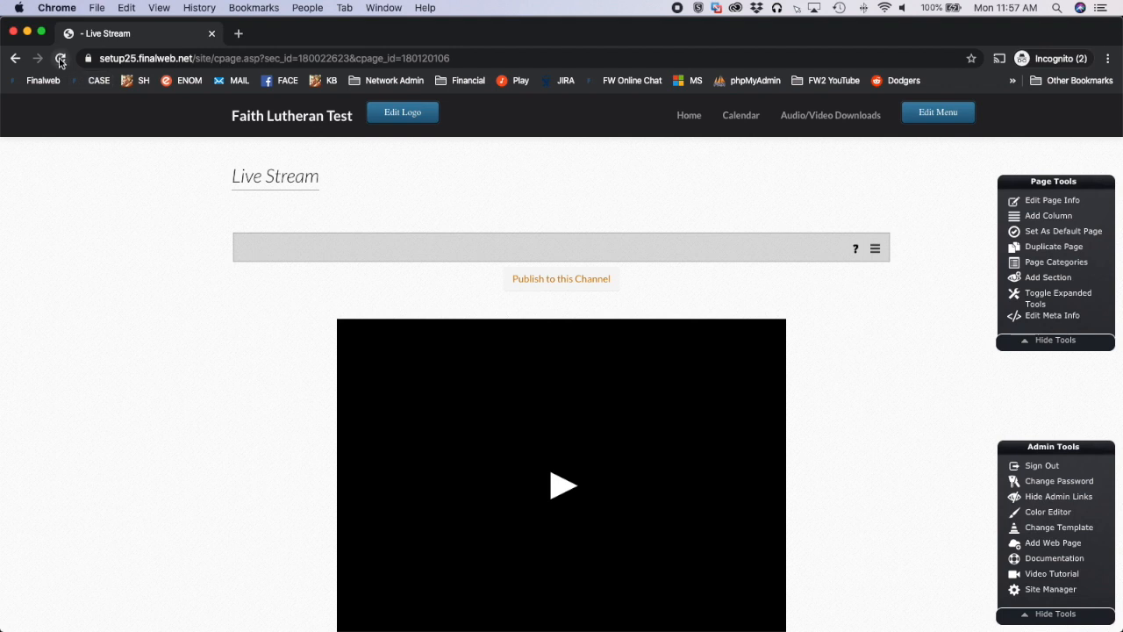
{"action": "left_click", "coordinate": [61, 59]}
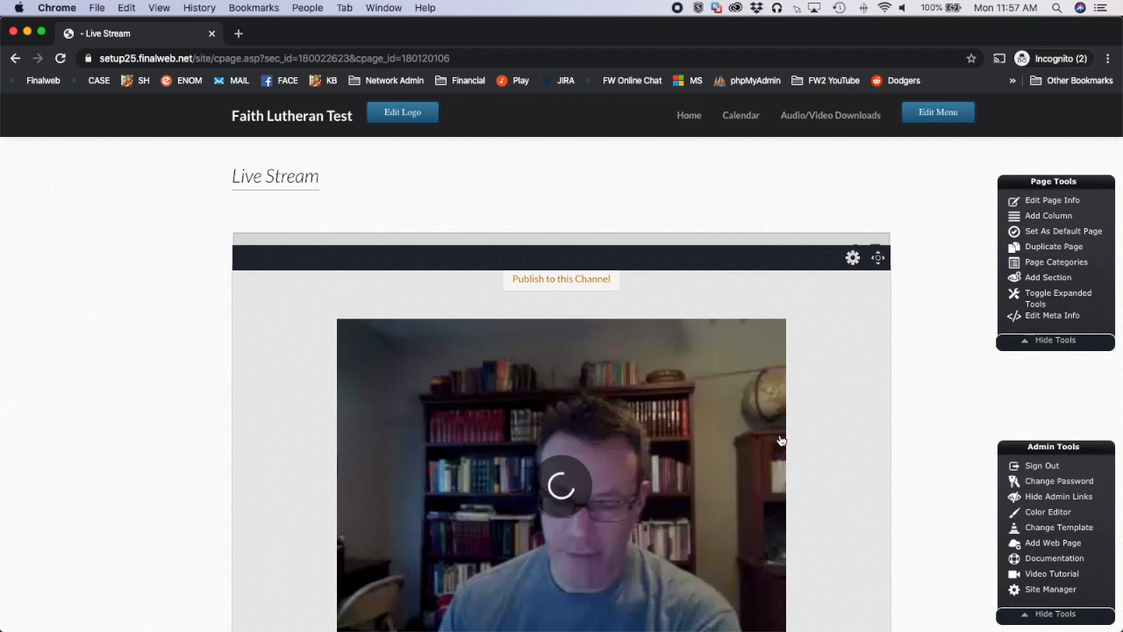
{"action": "scroll", "coordinate": [807, 439], "scroll_direction": "down", "scroll_amount": 2}
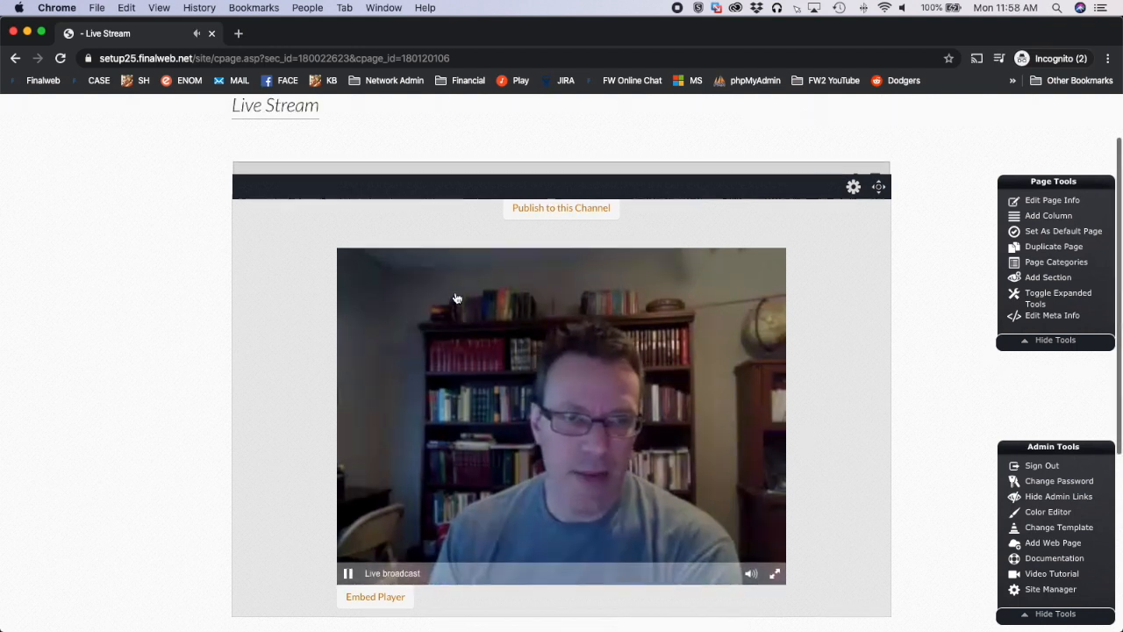
{"action": "scroll", "coordinate": [456, 289], "scroll_direction": "up", "scroll_amount": 1}
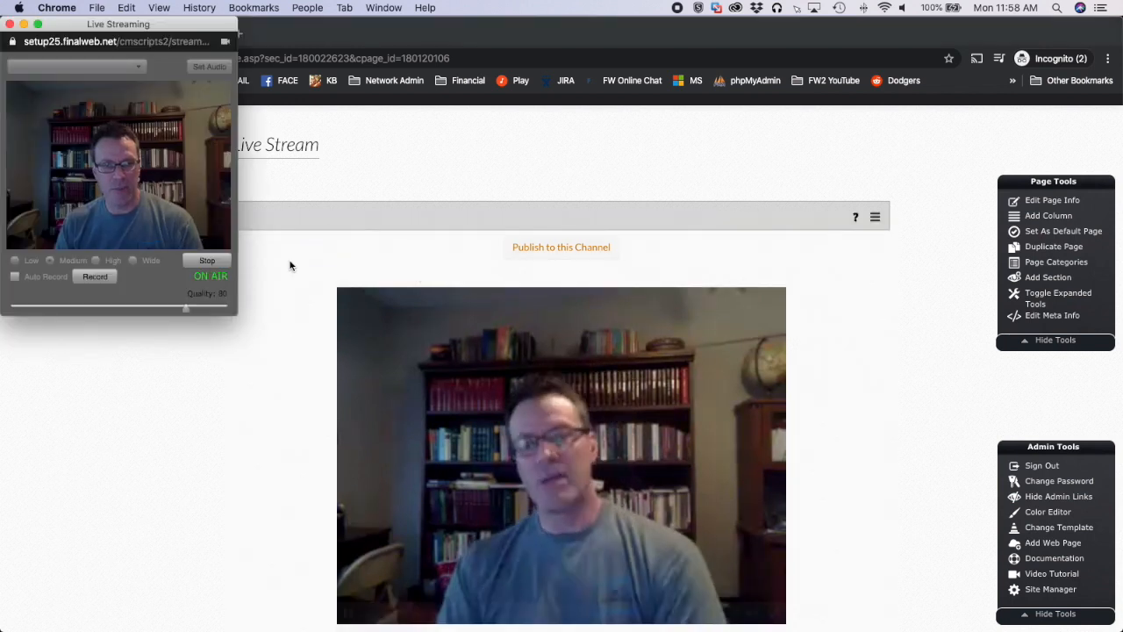
Stop the live broadcast and close the publishing window
{"action": "left_click", "coordinate": [204, 265]}
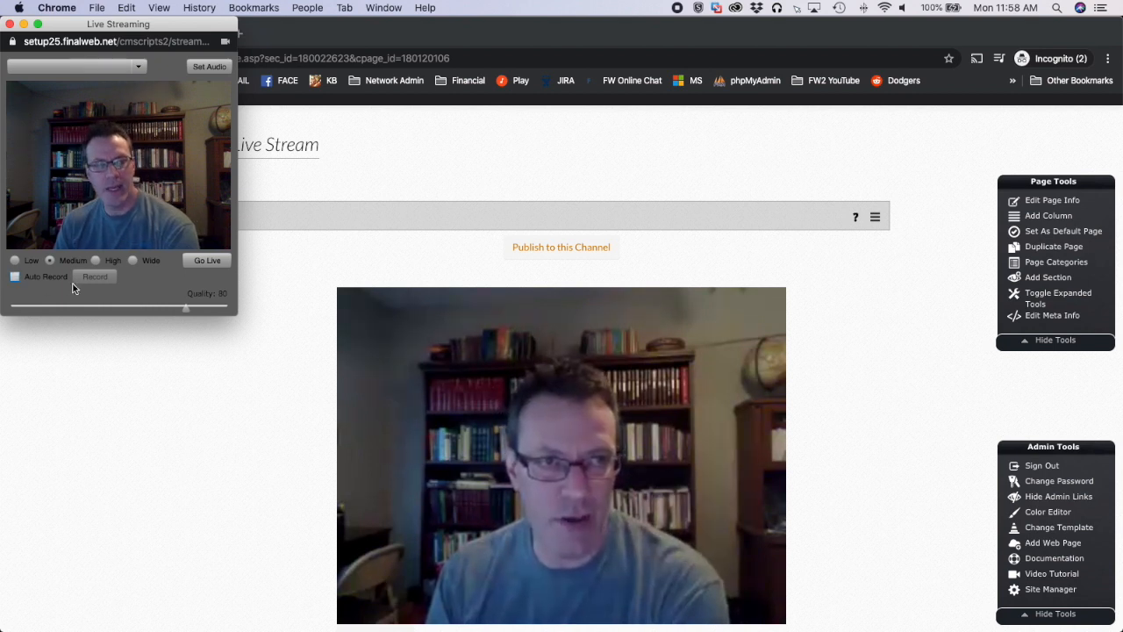
{"action": "left_click", "coordinate": [10, 25]}
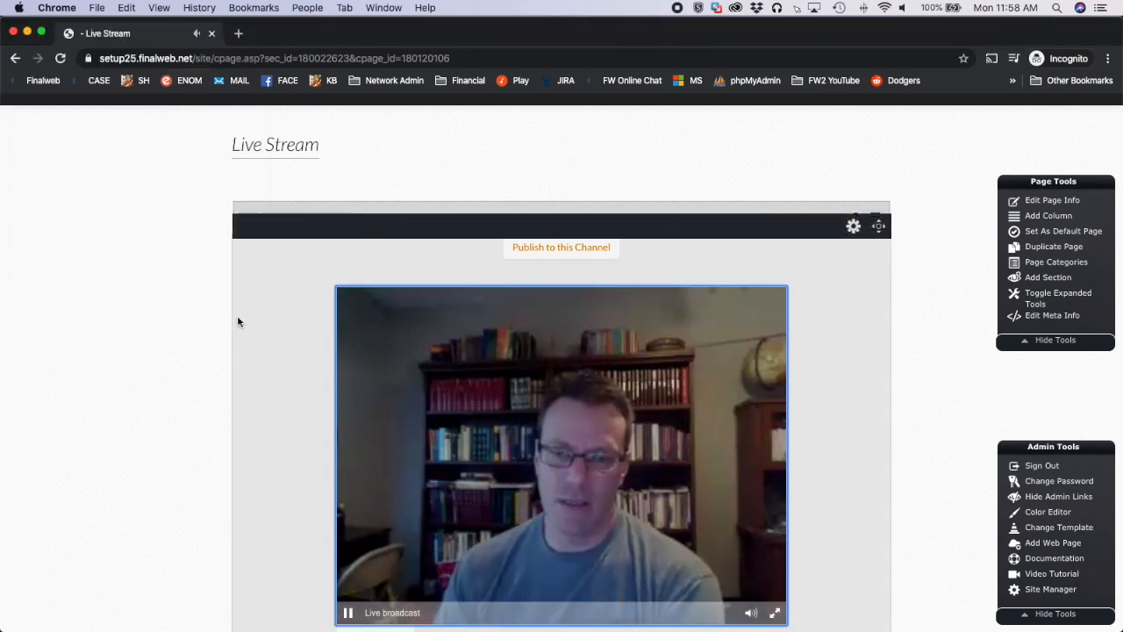
{"action": "scroll", "coordinate": [236, 322], "scroll_direction": "up", "scroll_amount": 2}
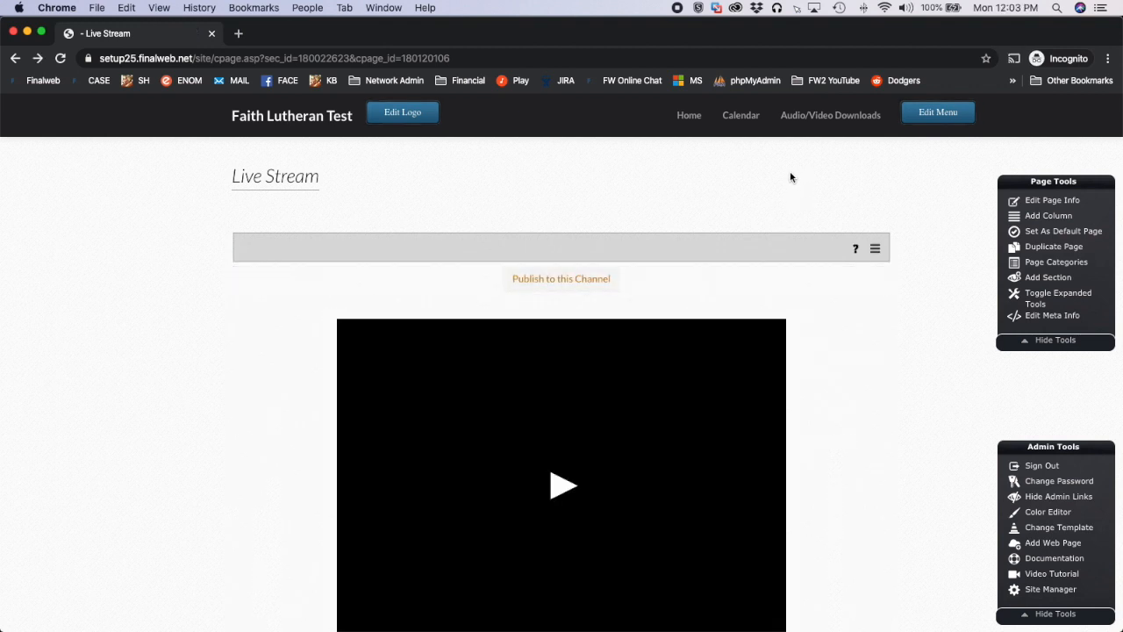
Add the Live Stream dynamic page to the top menu between Calendar and Audio/Video Downloads, and save the menus
{"action": "left_click", "coordinate": [936, 117]}
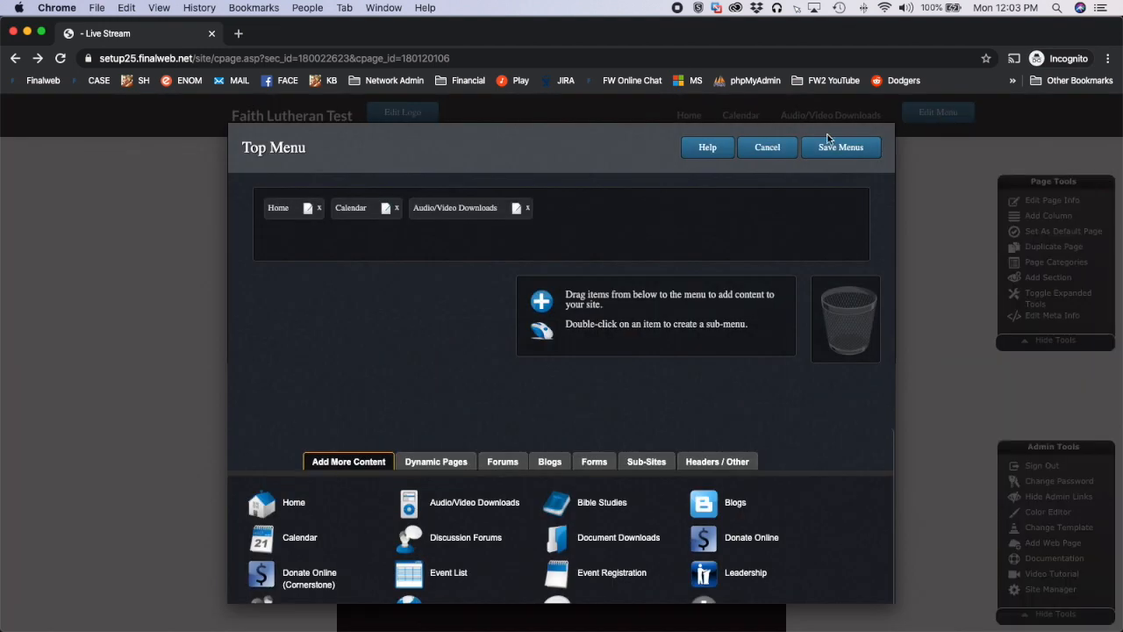
{"action": "left_click", "coordinate": [443, 462]}
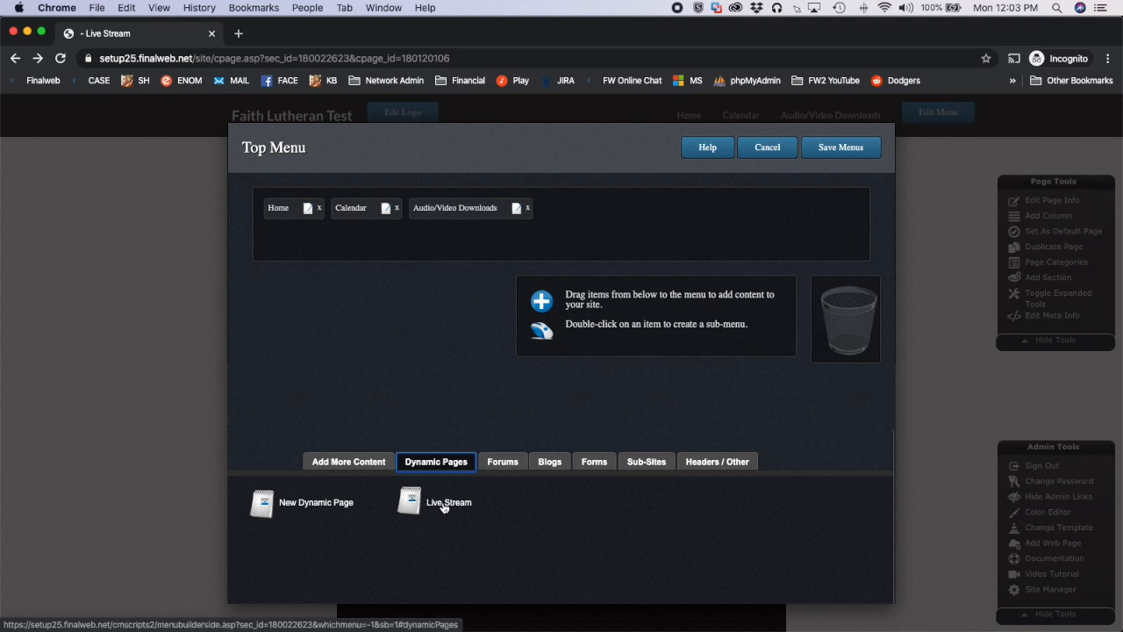
{"action": "left_click_drag", "start_coordinate": [450, 507], "coordinate": [412, 211]}
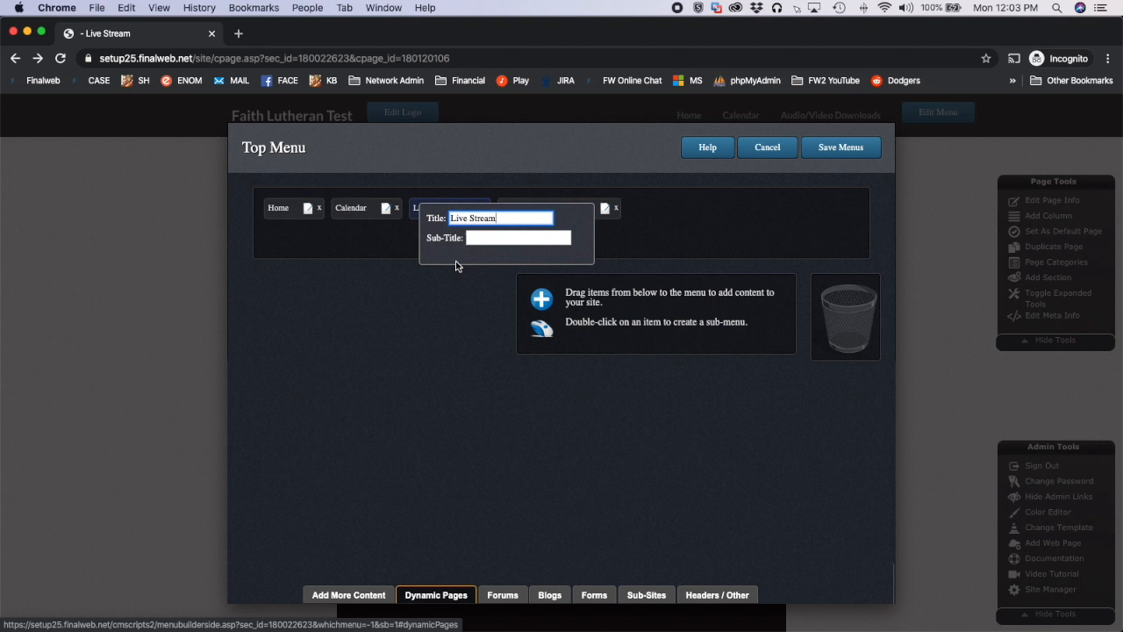
{"action": "key", "text": "Return"}
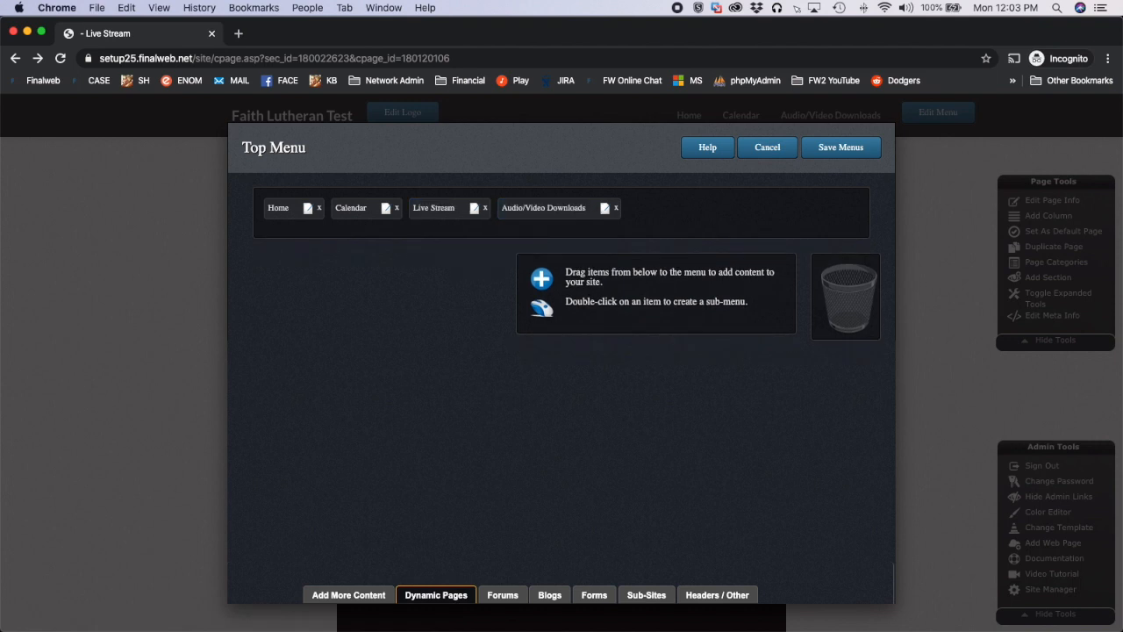
{"action": "left_click", "coordinate": [825, 154]}
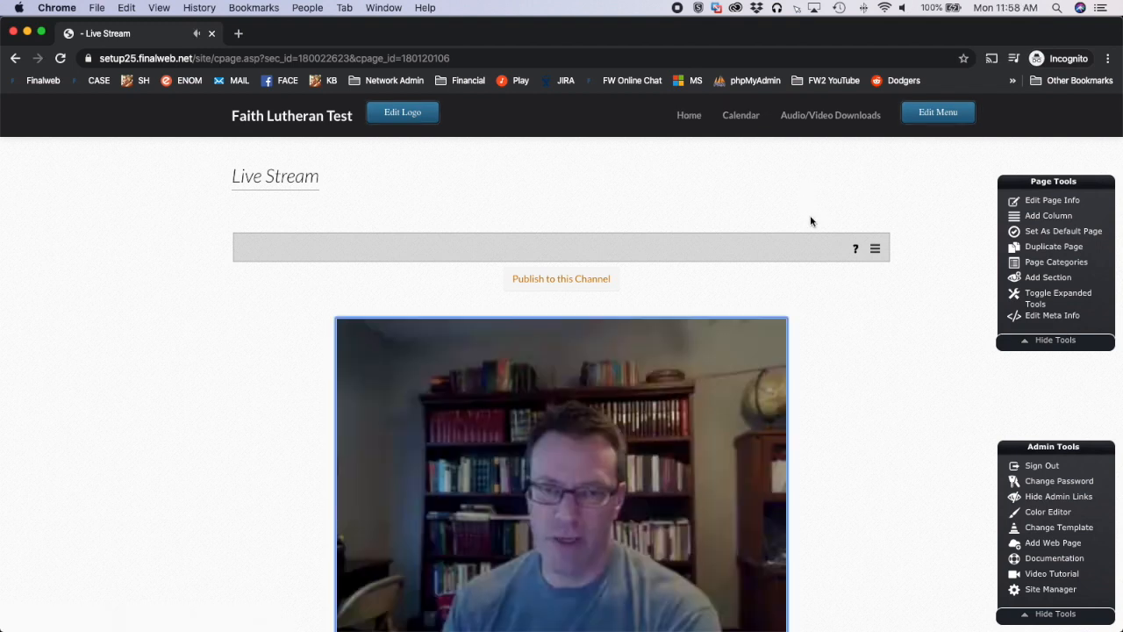
Open the viewer hours purchase page from the Live Streaming Manager and review the monthly payment plans and overage terms
{"action": "left_click", "coordinate": [1033, 593]}
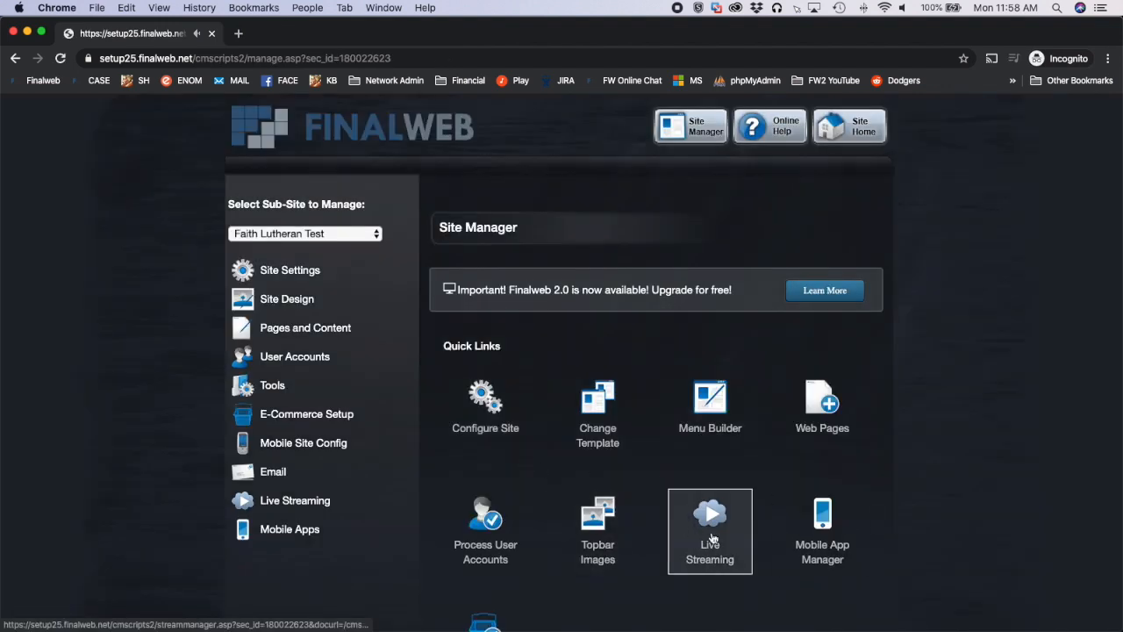
{"action": "left_click", "coordinate": [711, 538]}
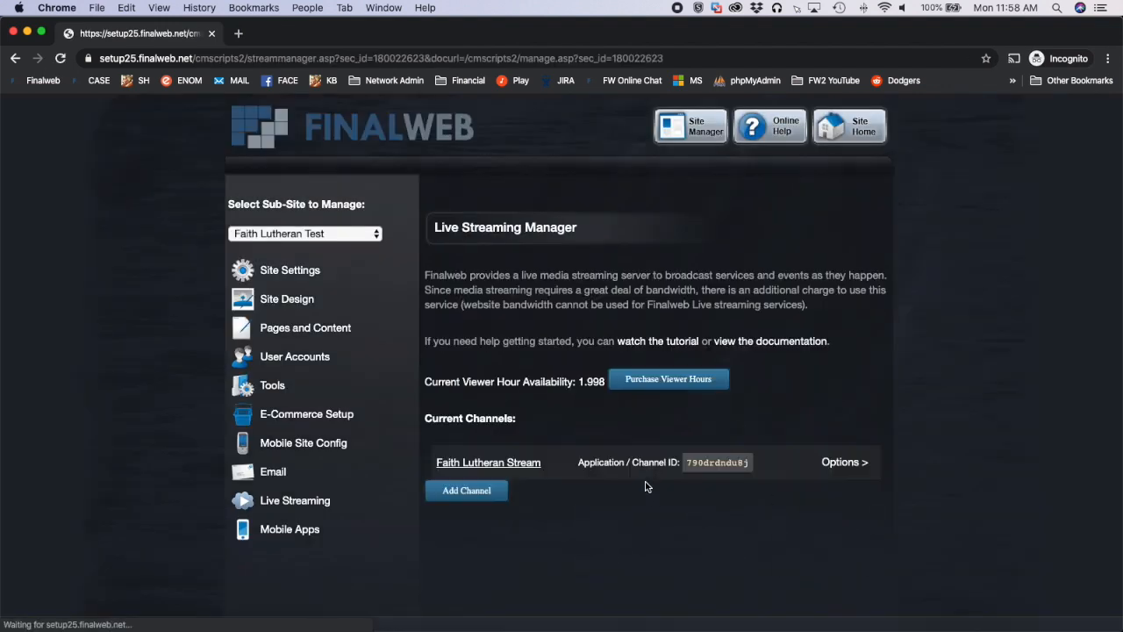
{"action": "left_click", "coordinate": [663, 381]}
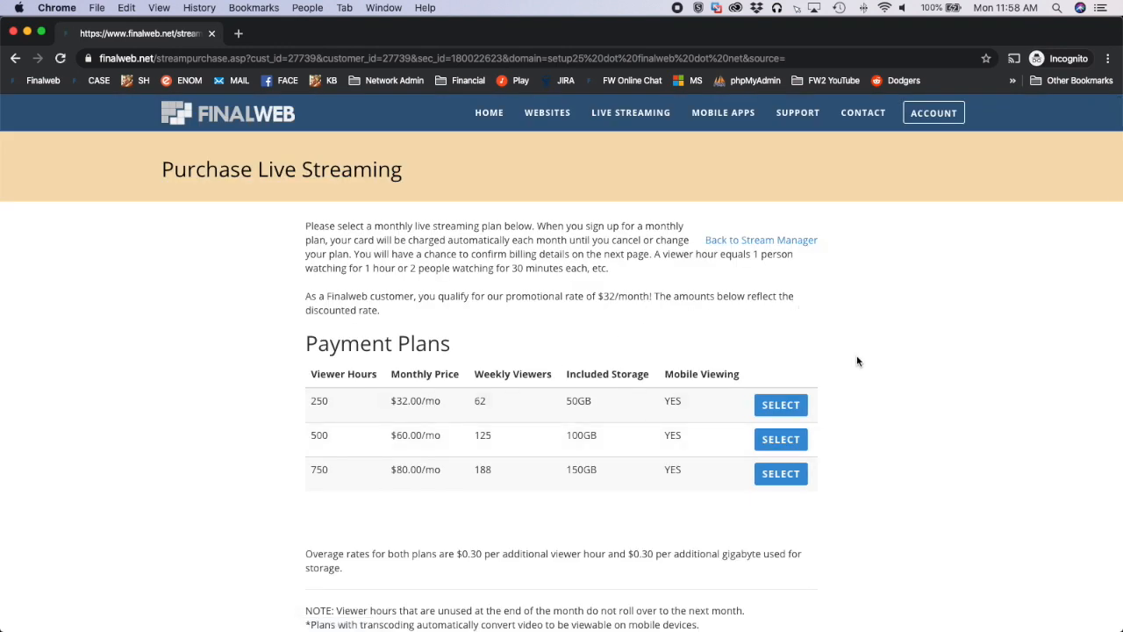
{"action": "scroll", "coordinate": [857, 360], "scroll_direction": "down", "scroll_amount": 1}
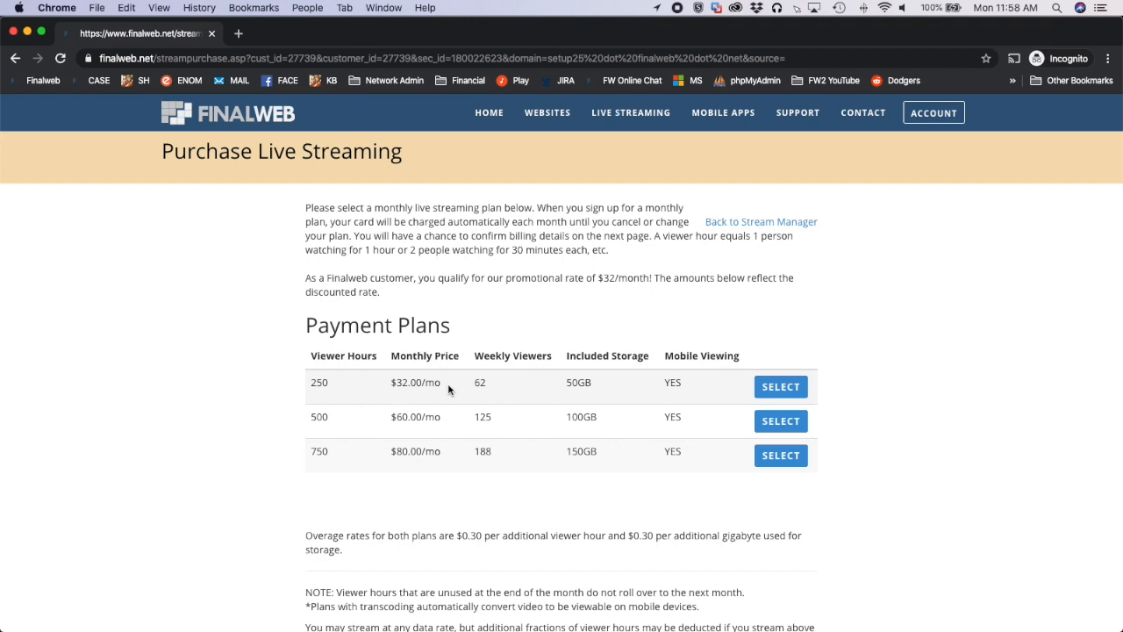
{"action": "scroll", "coordinate": [465, 403], "scroll_direction": "down", "scroll_amount": 3}
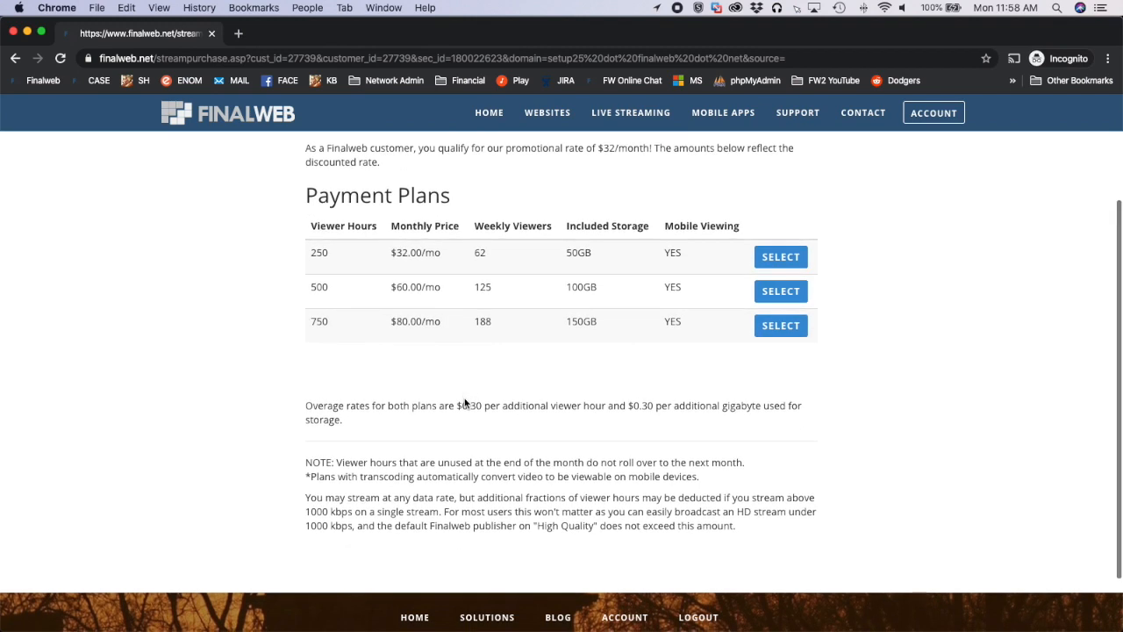
{"action": "scroll", "coordinate": [465, 403], "scroll_direction": "up", "scroll_amount": 4}
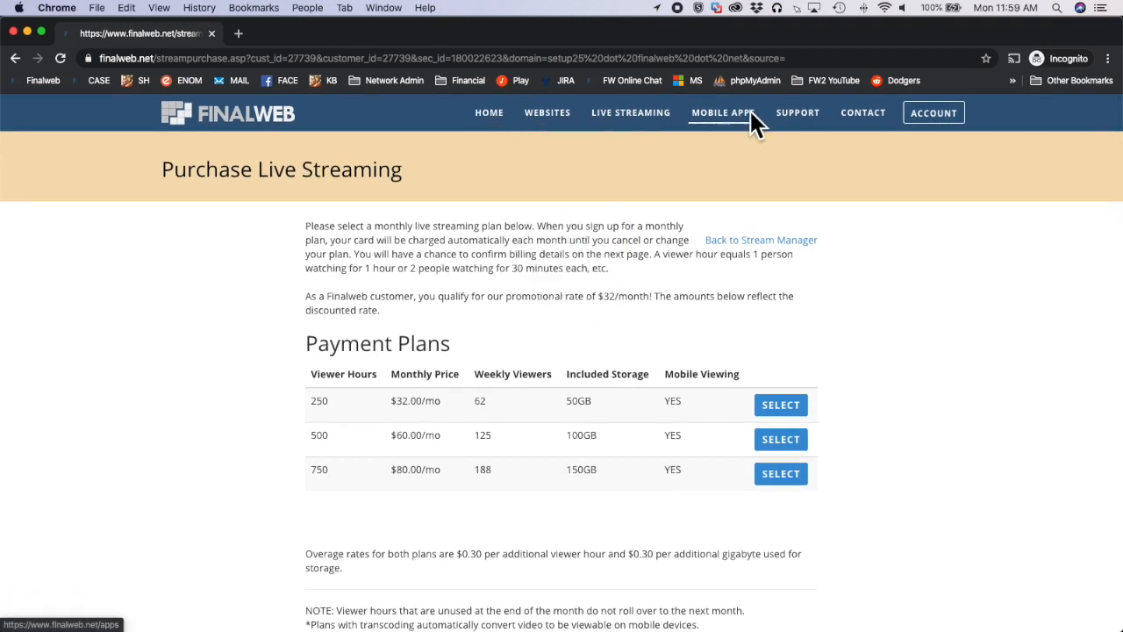
Visit Finalweb's Support page and continue to the Contact Us page for the available contact options
{"action": "left_click", "coordinate": [806, 117]}
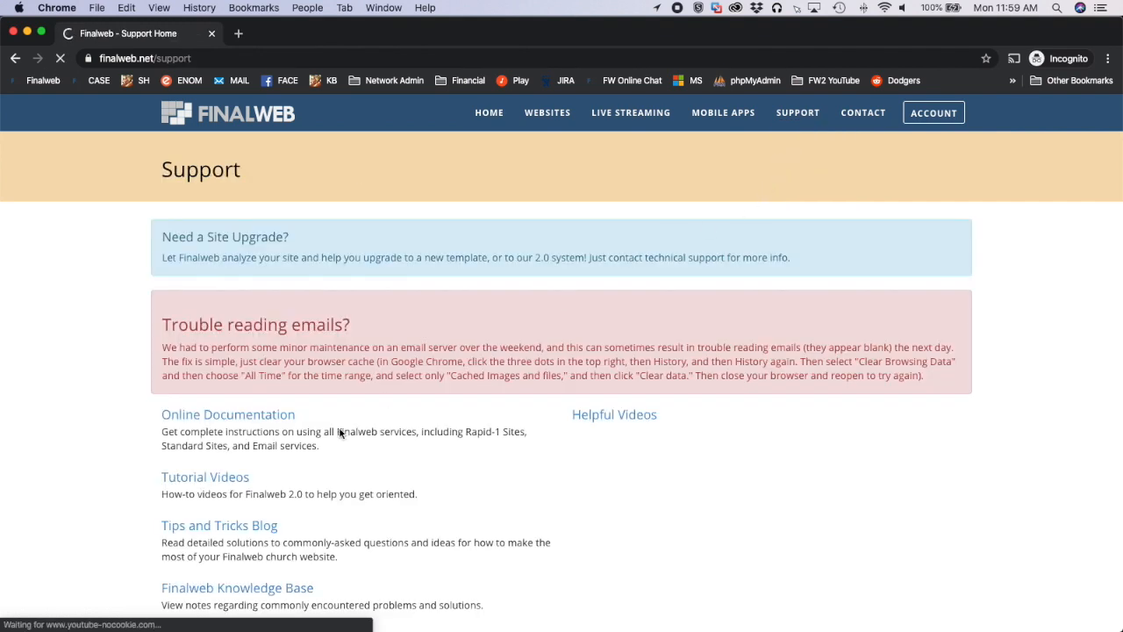
{"action": "scroll", "coordinate": [288, 445], "scroll_direction": "down", "scroll_amount": 5}
{"action": "left_click", "coordinate": [288, 445]}
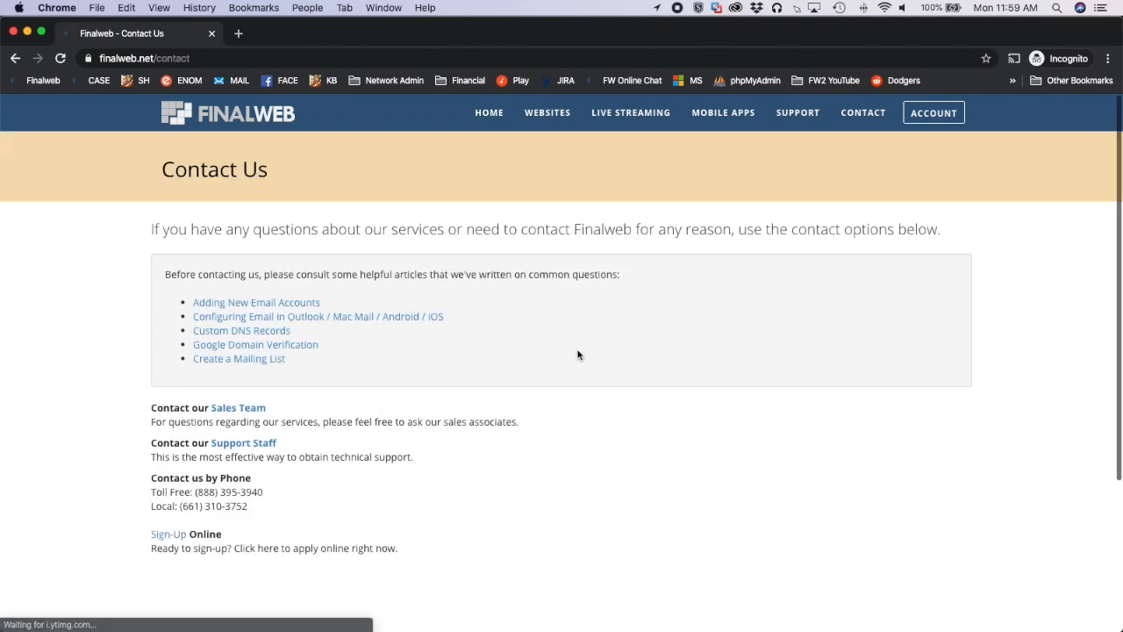